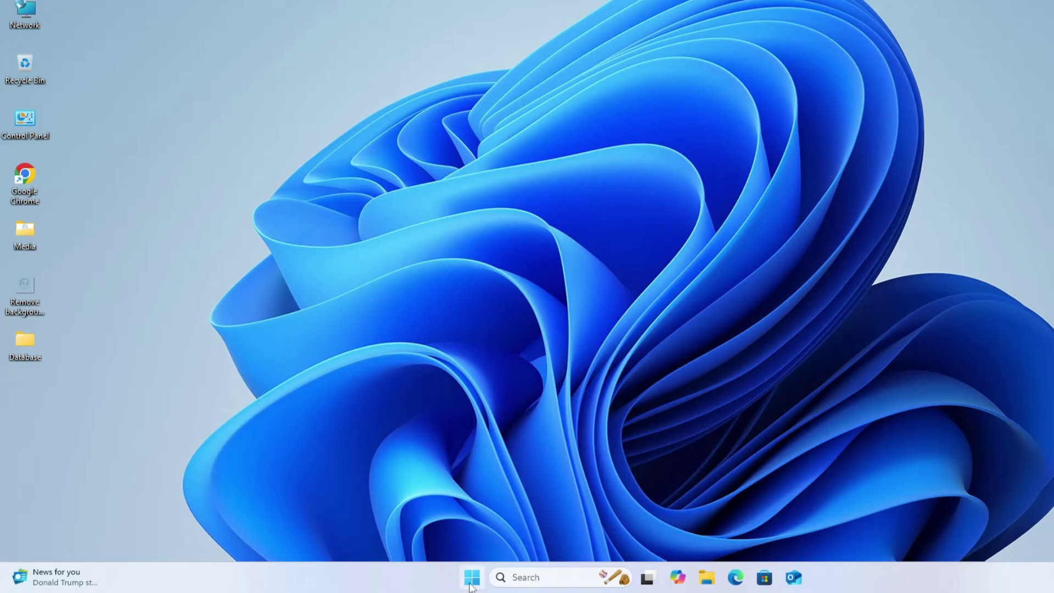
# Launch Settings from the Start menu and go to System > Storage
pyautogui.click(472, 578)
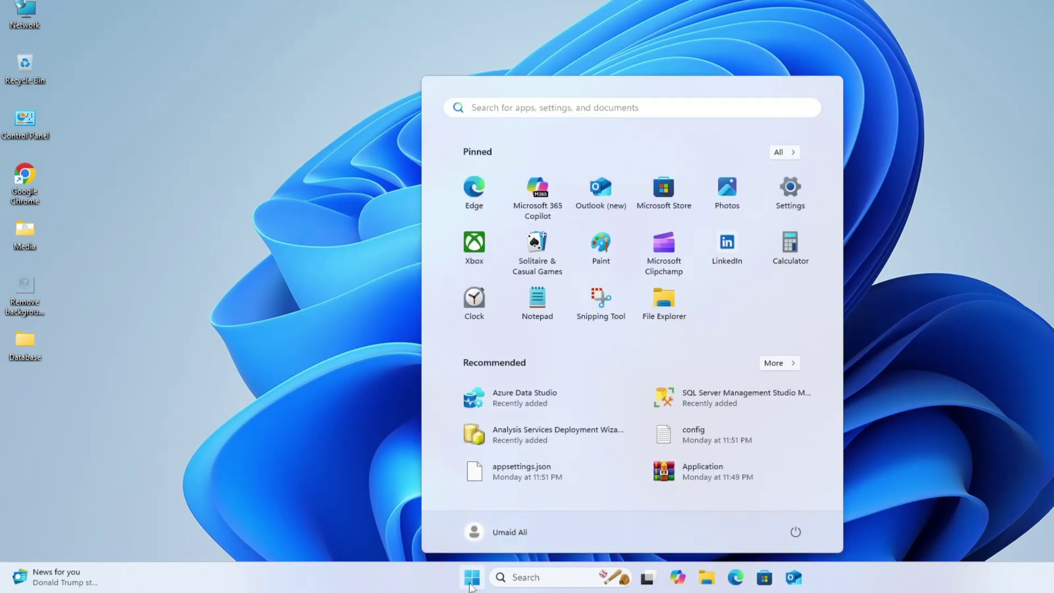
pyautogui.click(783, 208)
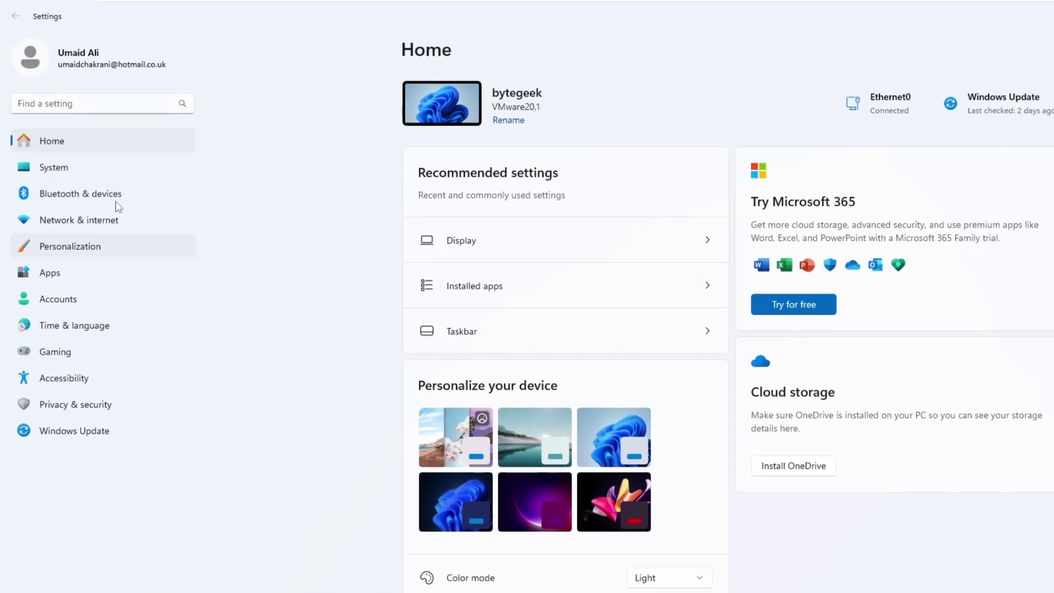
pyautogui.click(65, 167)
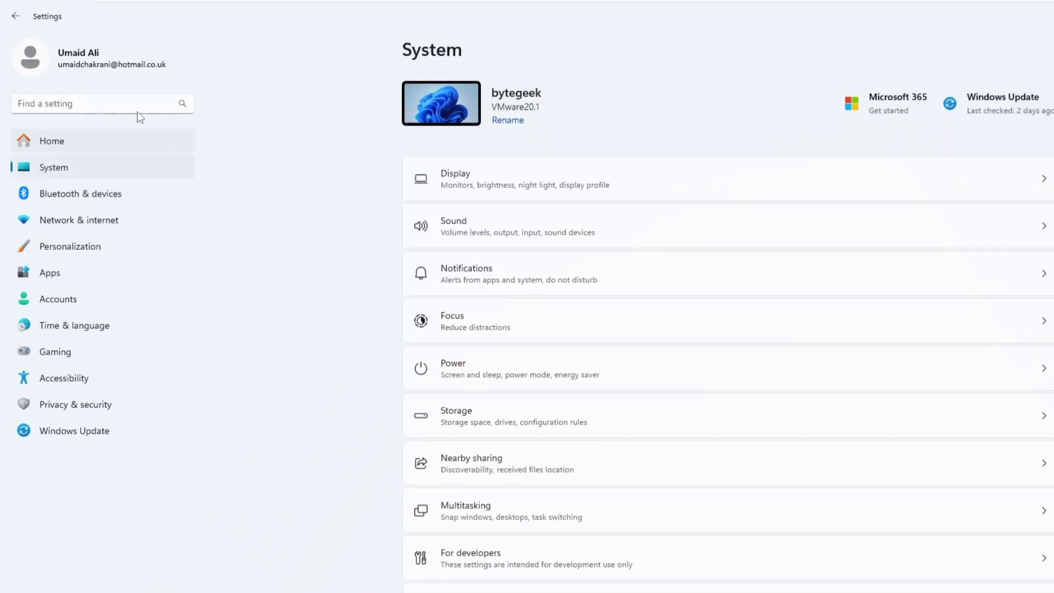
pyautogui.click(758, 410)
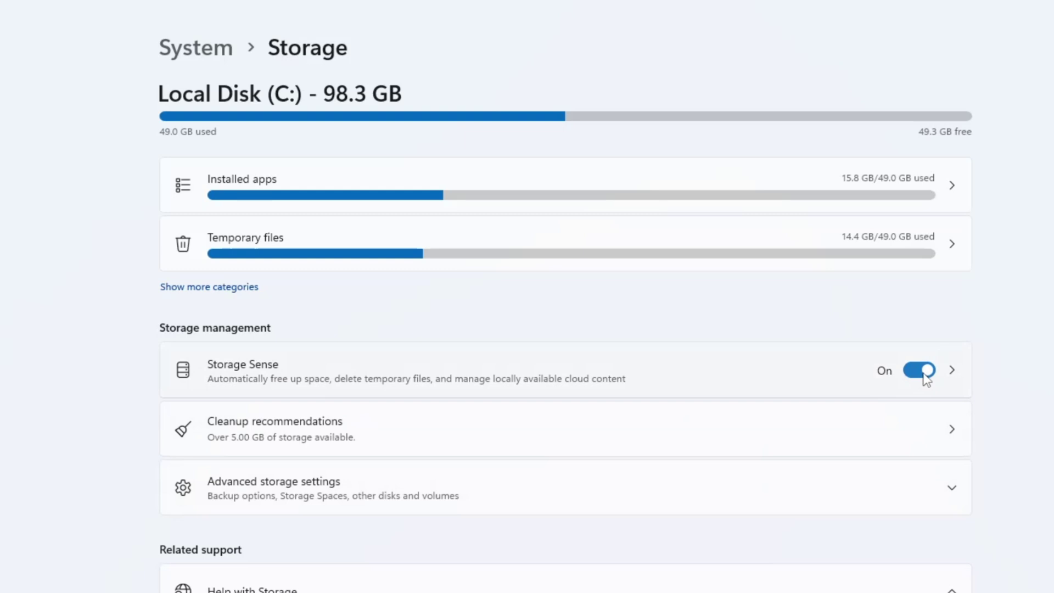
# Delete the 849 MB of checked temporary files, including Delivery Optimization and Windows Update Cleanup
pyautogui.click(574, 442)
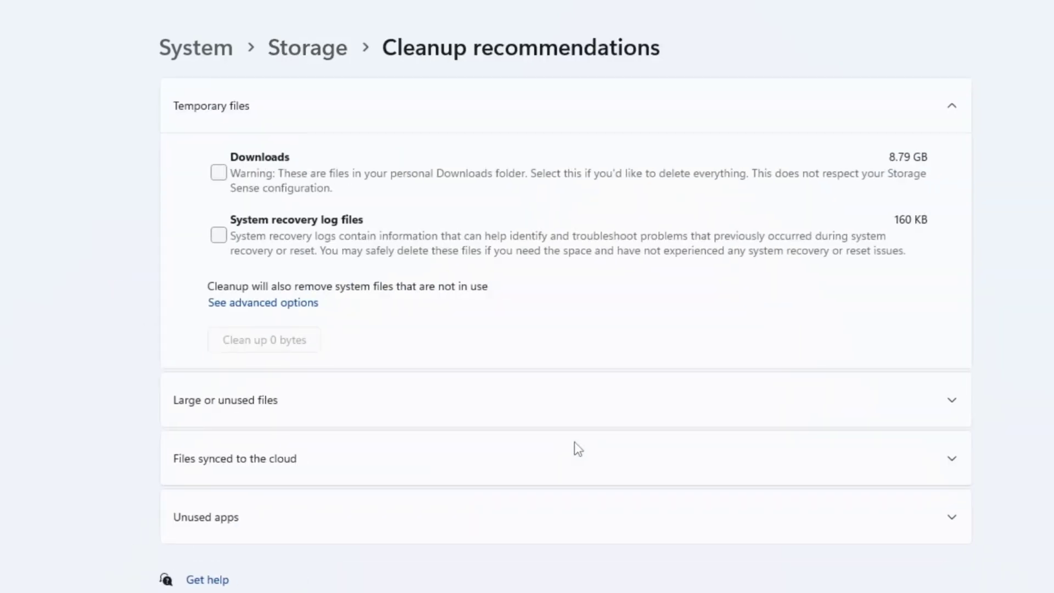
pyautogui.click(273, 303)
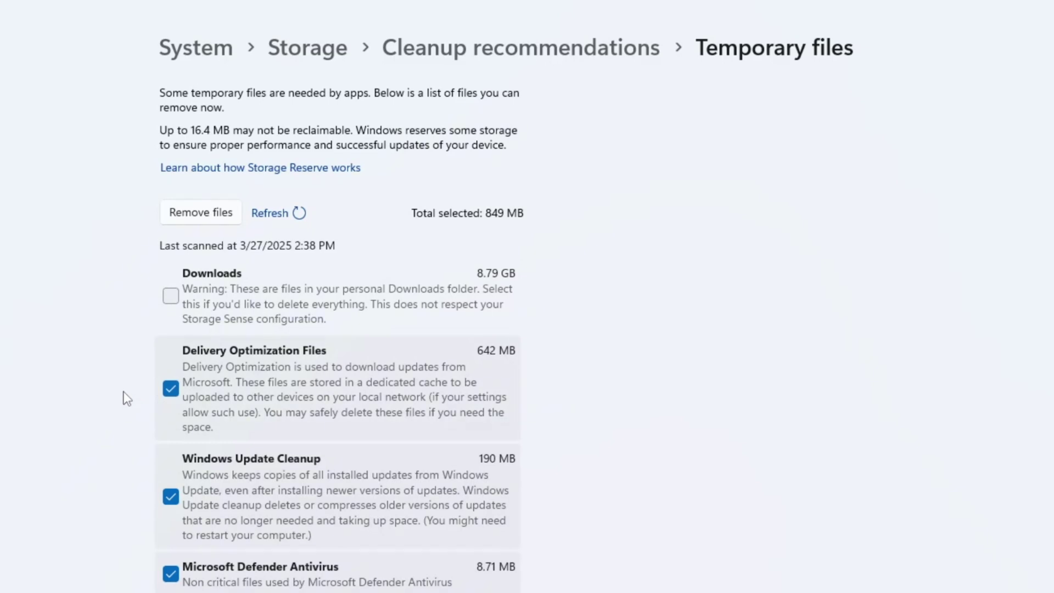
pyautogui.scroll(-8, 126, 398)
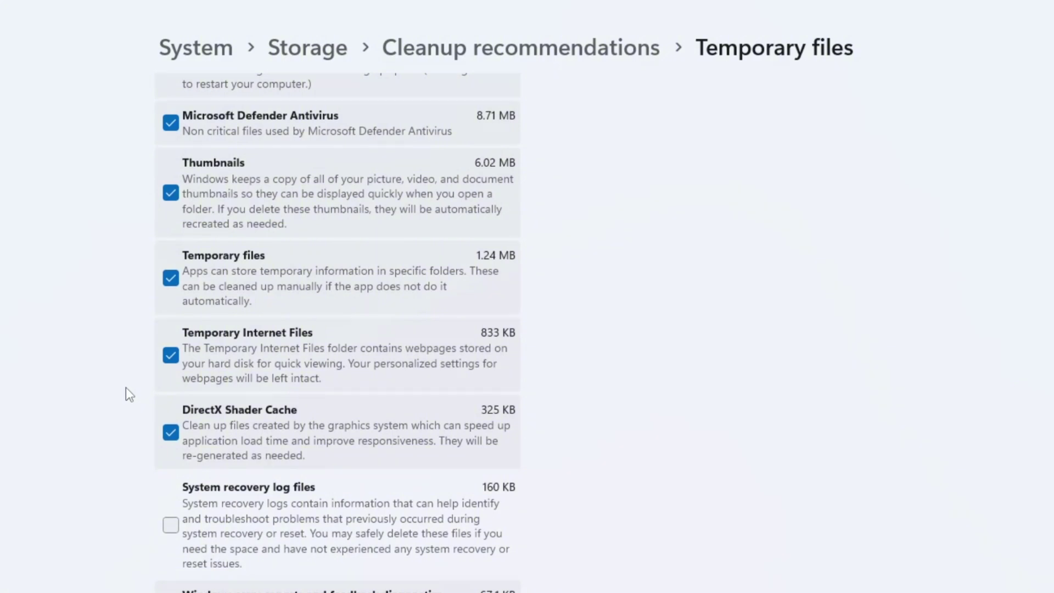
pyautogui.scroll(8, 125, 387)
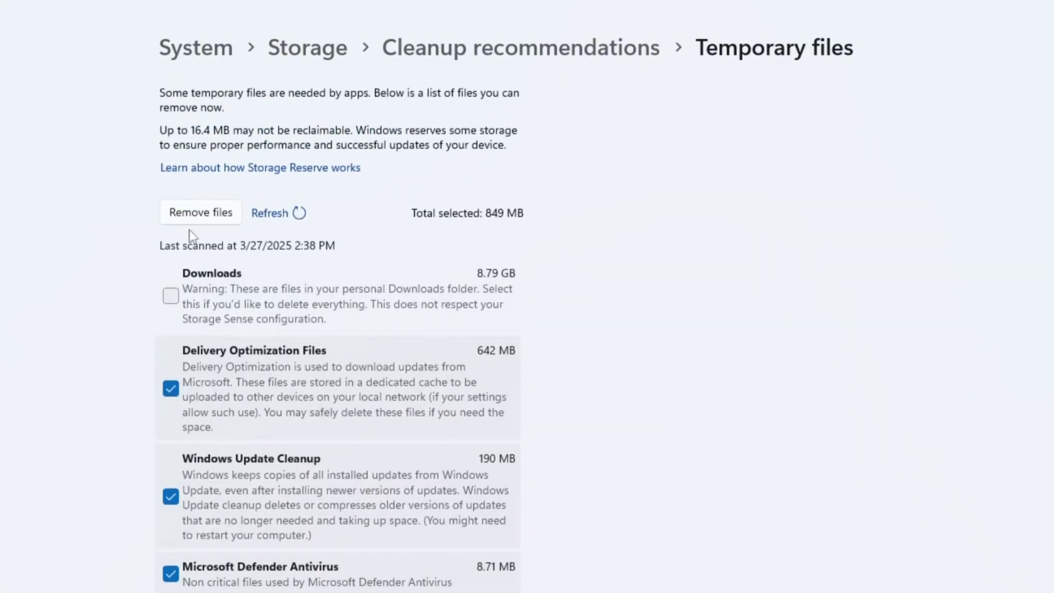
pyautogui.click(193, 218)
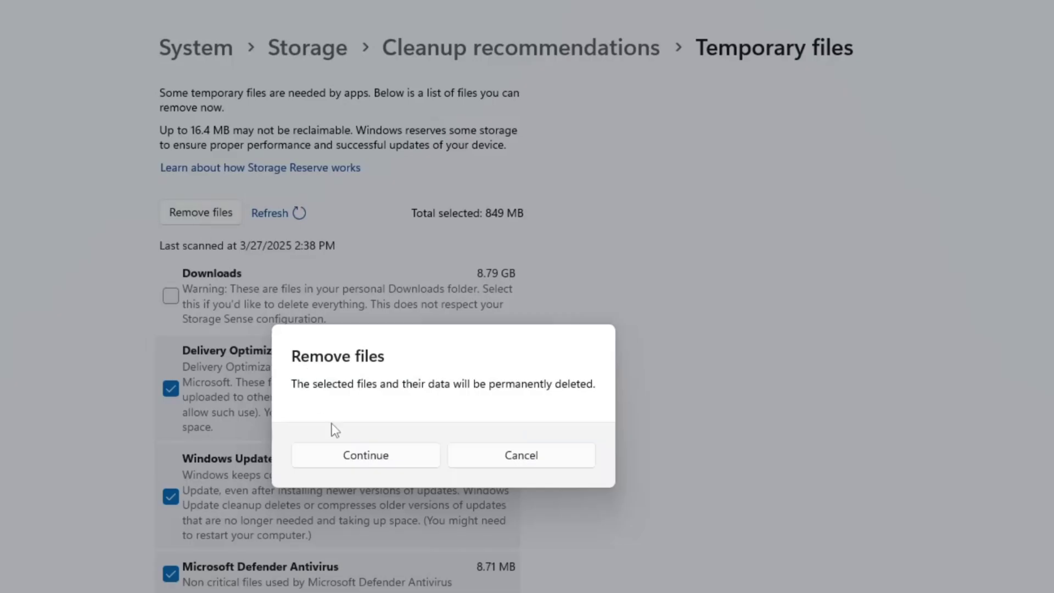
pyautogui.click(362, 457)
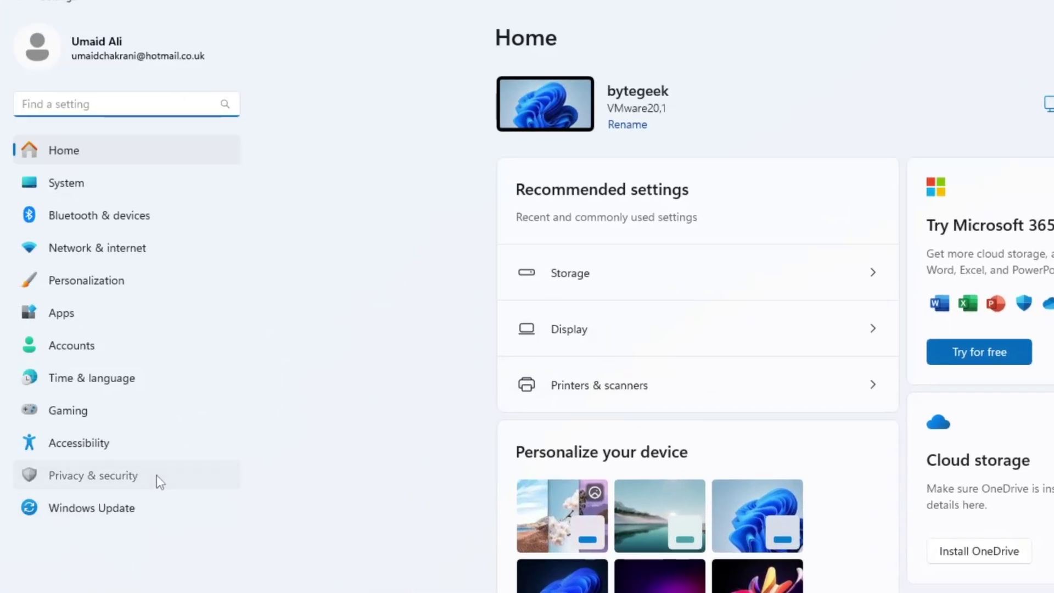
# Turn off the General privacy toggles: language list, app-launch tracking, suggested content, Settings notifications
pyautogui.click(157, 477)
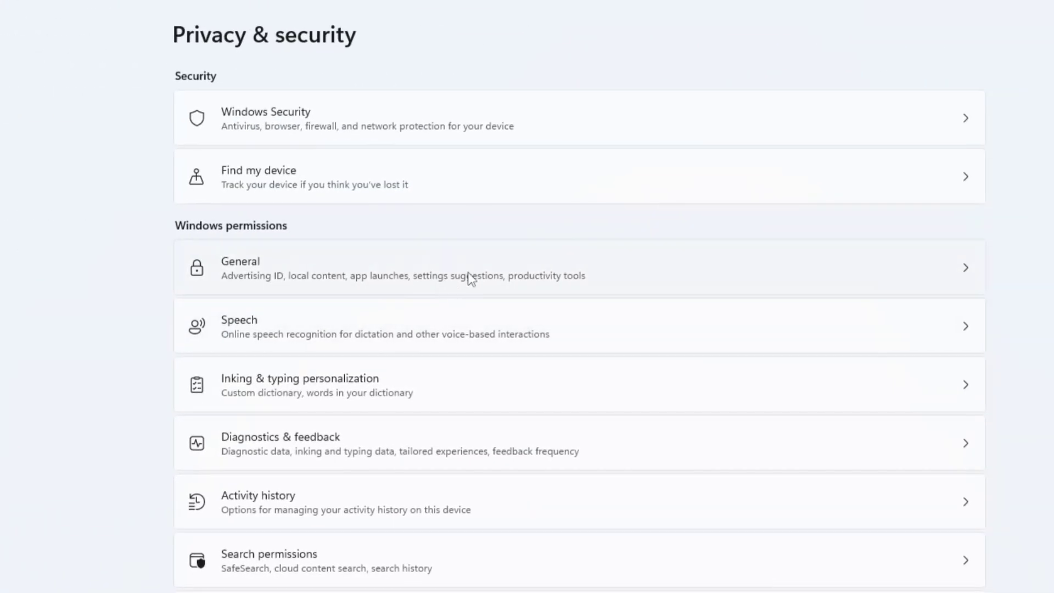
pyautogui.click(497, 273)
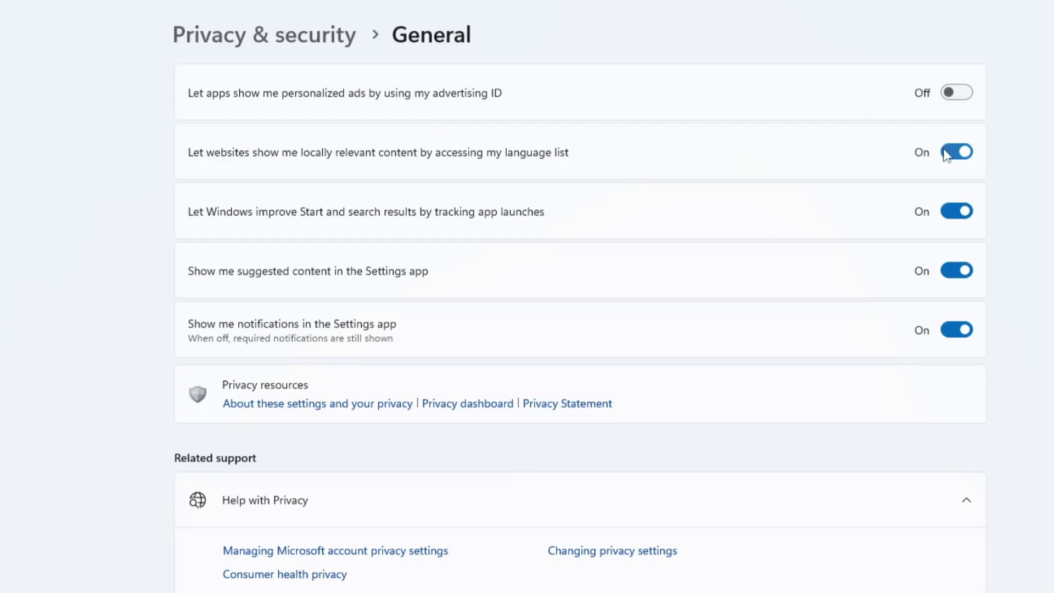
pyautogui.click(955, 153)
pyautogui.click(954, 211)
pyautogui.click(955, 269)
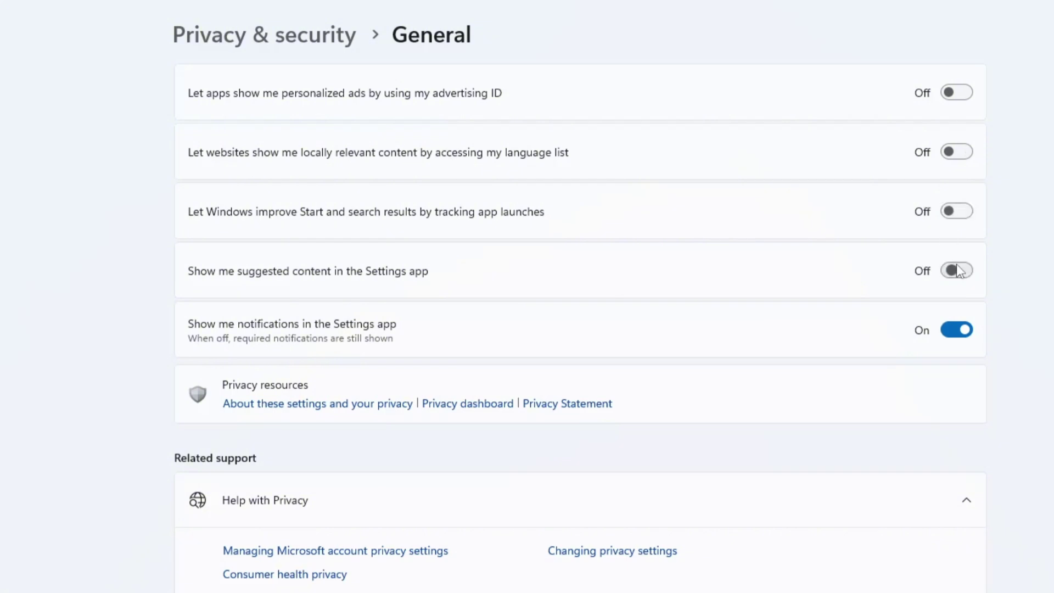
pyautogui.click(948, 338)
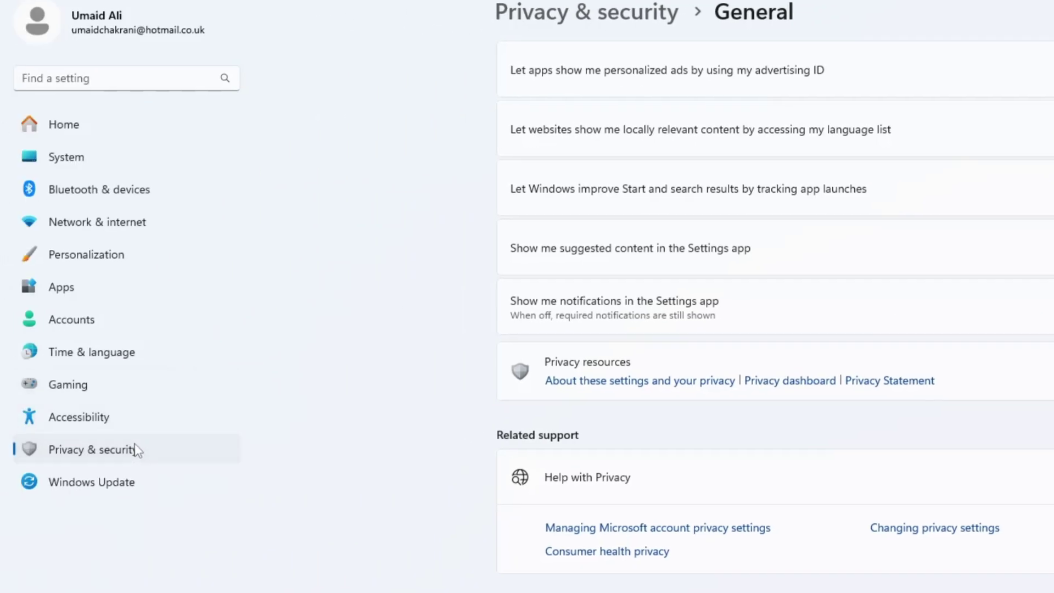
# Review Speech privacy, then turn off the custom inking and typing dictionary
pyautogui.click(134, 450)
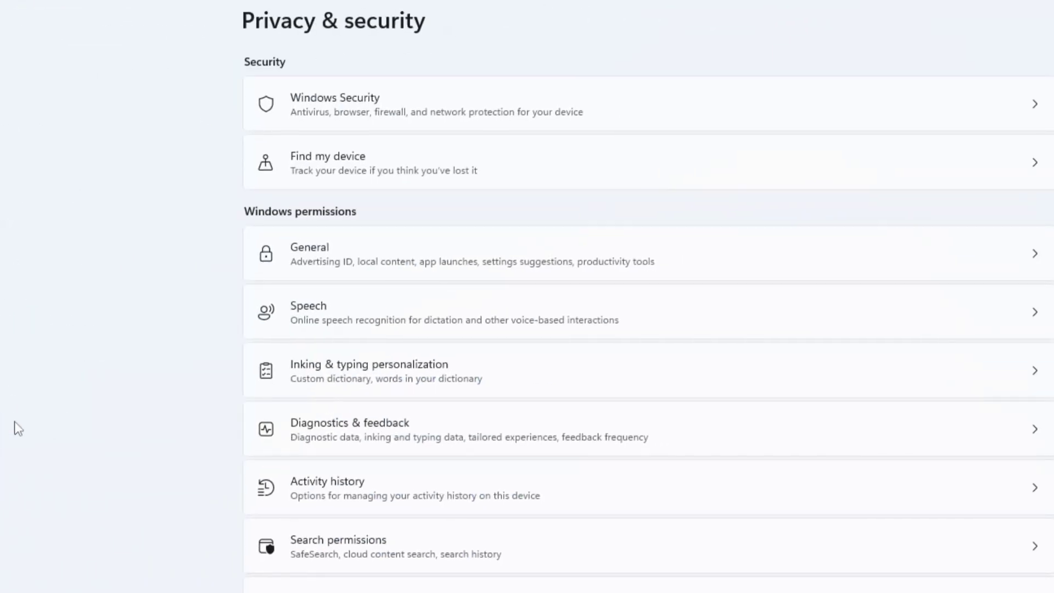
pyautogui.click(471, 309)
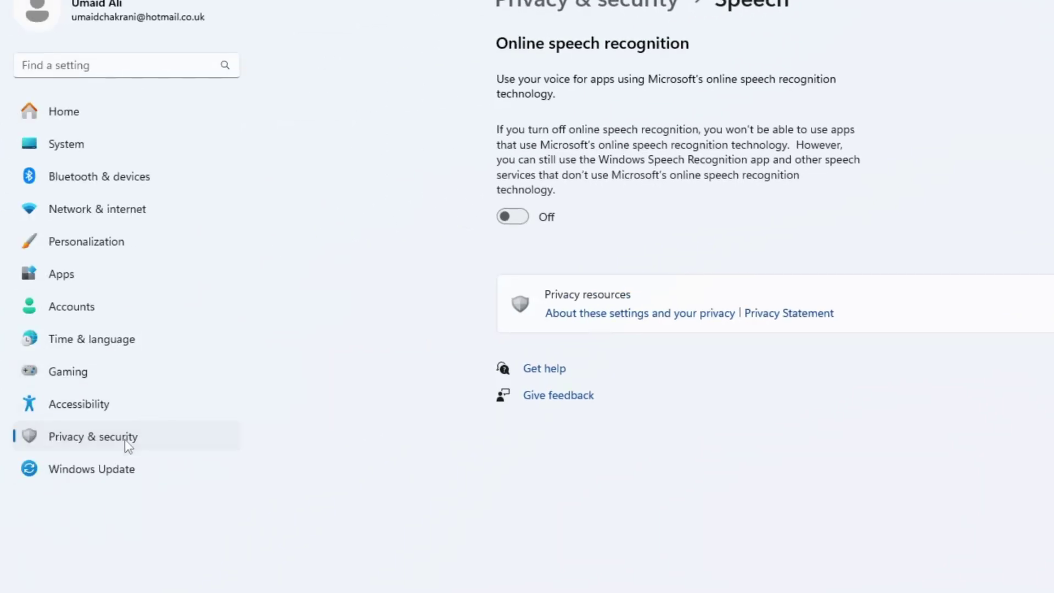
pyautogui.click(124, 443)
pyautogui.click(572, 402)
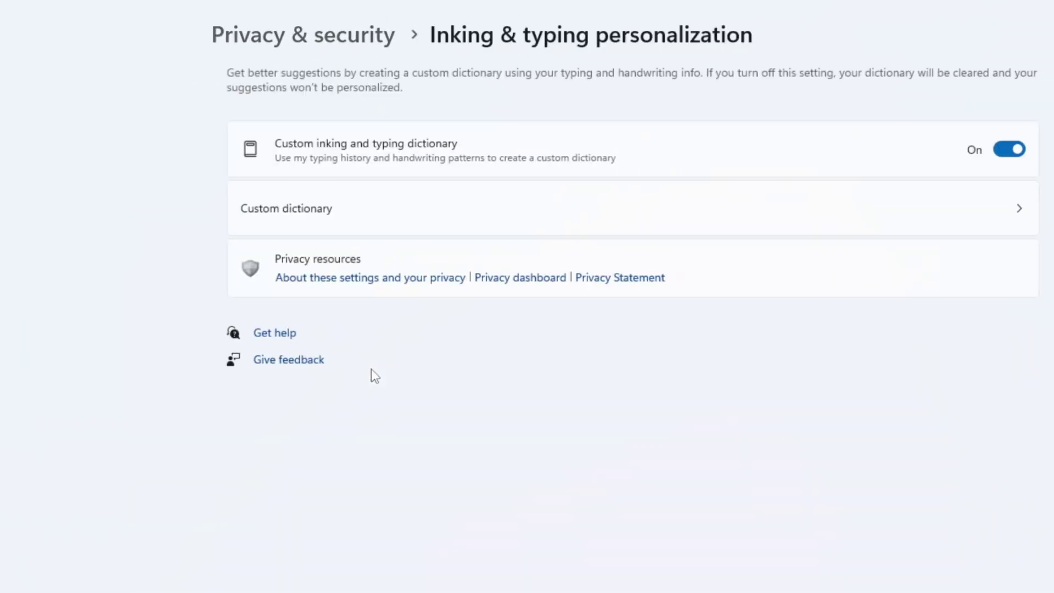
pyautogui.click(991, 155)
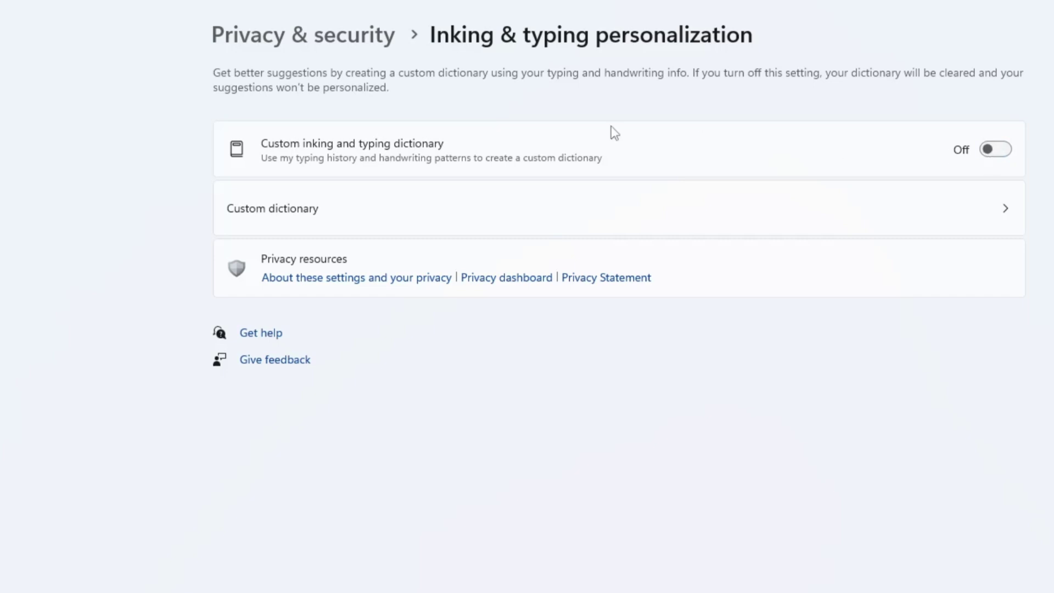
pyautogui.click(335, 42)
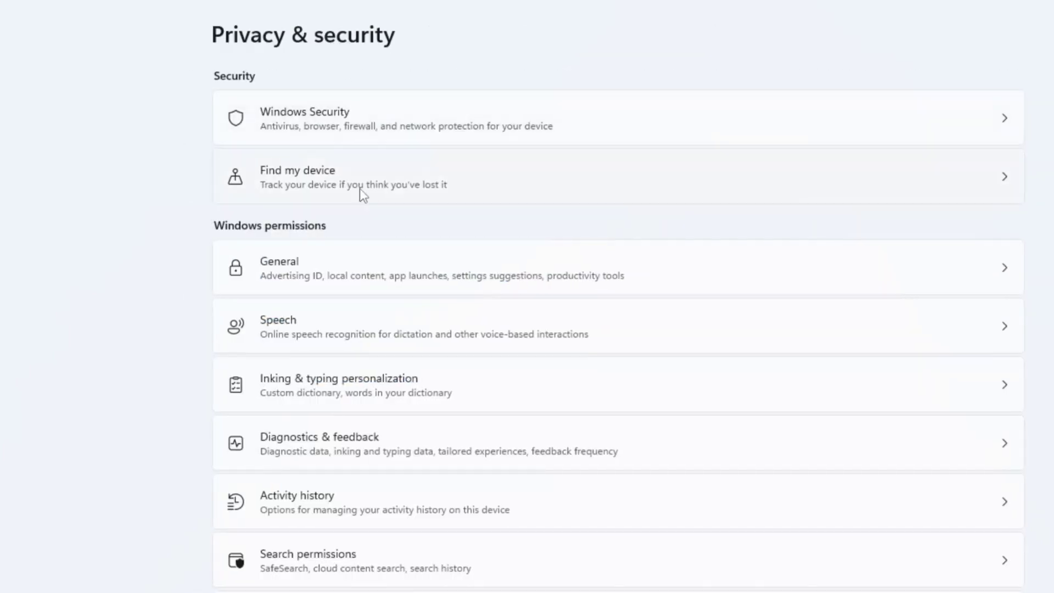
pyautogui.click(476, 443)
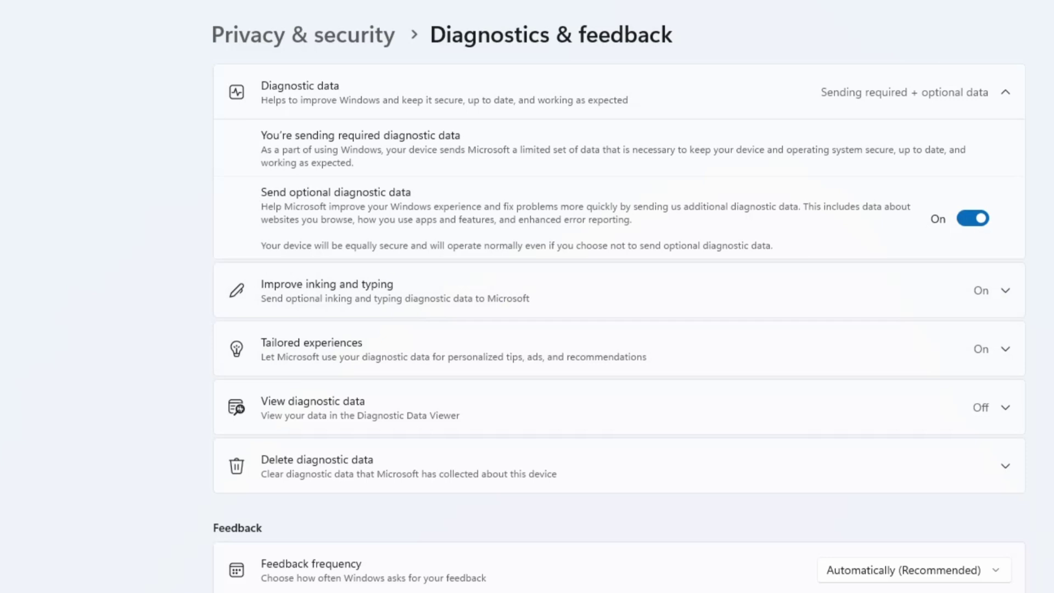
pyautogui.click(354, 48)
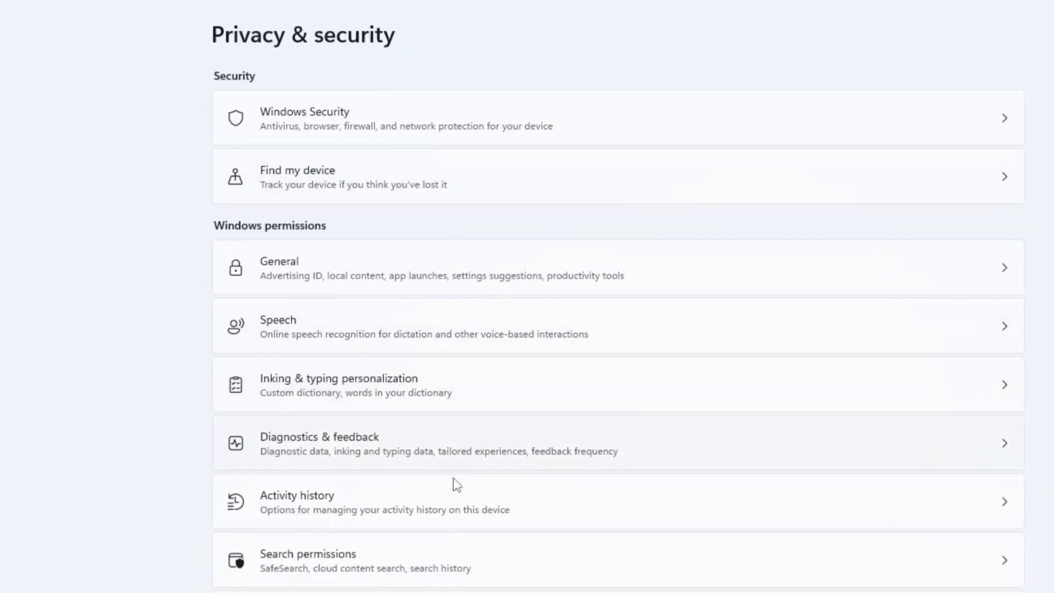
# Turn off Location services and confirm the change
pyautogui.scroll(-4, 459, 545)
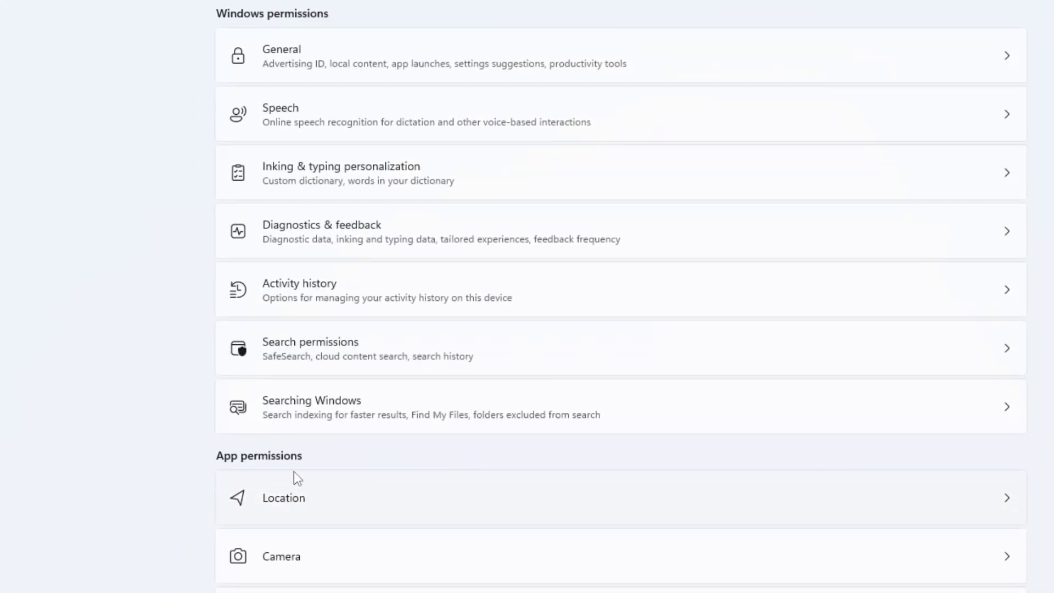
pyautogui.click(332, 497)
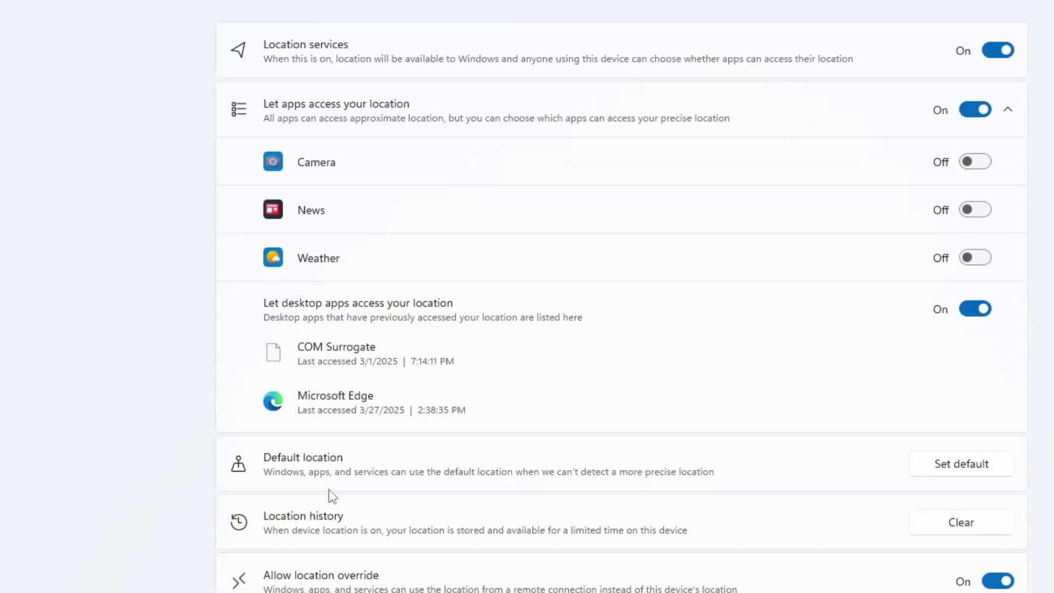
pyautogui.click(996, 51)
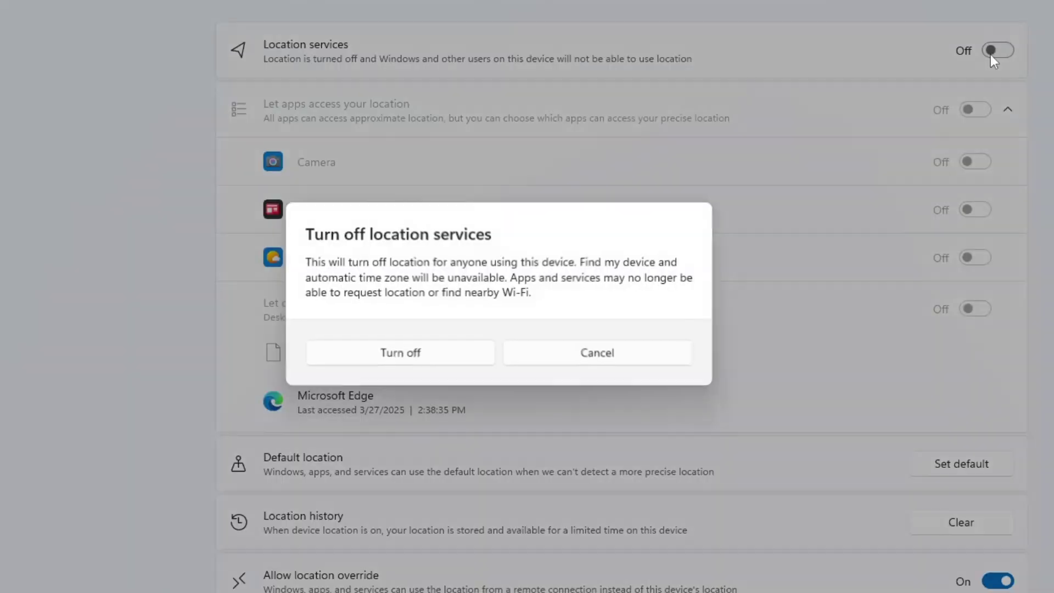
pyautogui.click(400, 356)
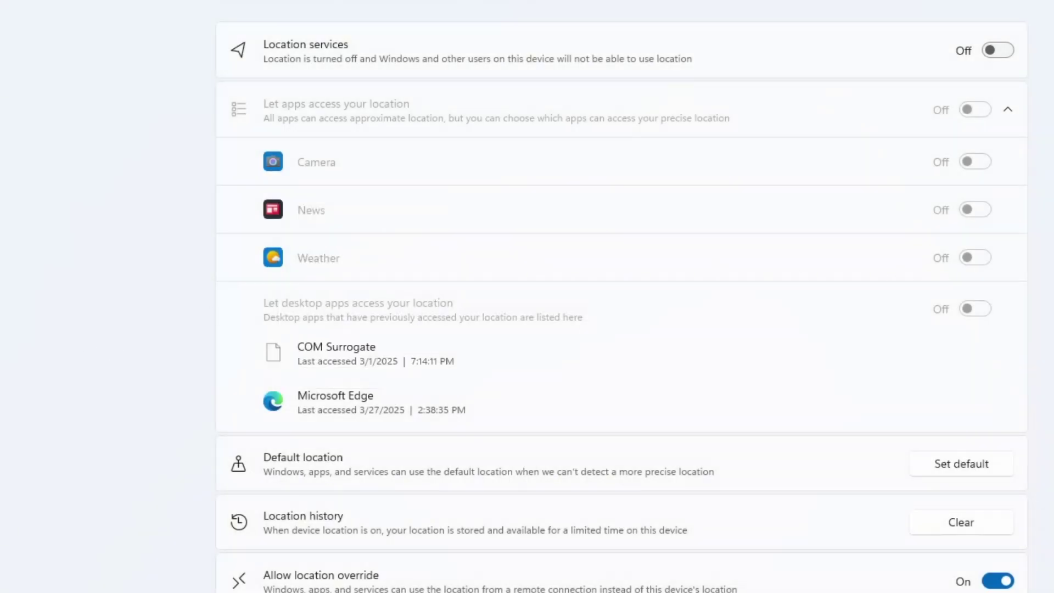
pyautogui.hotkey('alt', 'Left')
# Turn off Camera access for the device
pyautogui.scroll(-6, 294, 311)
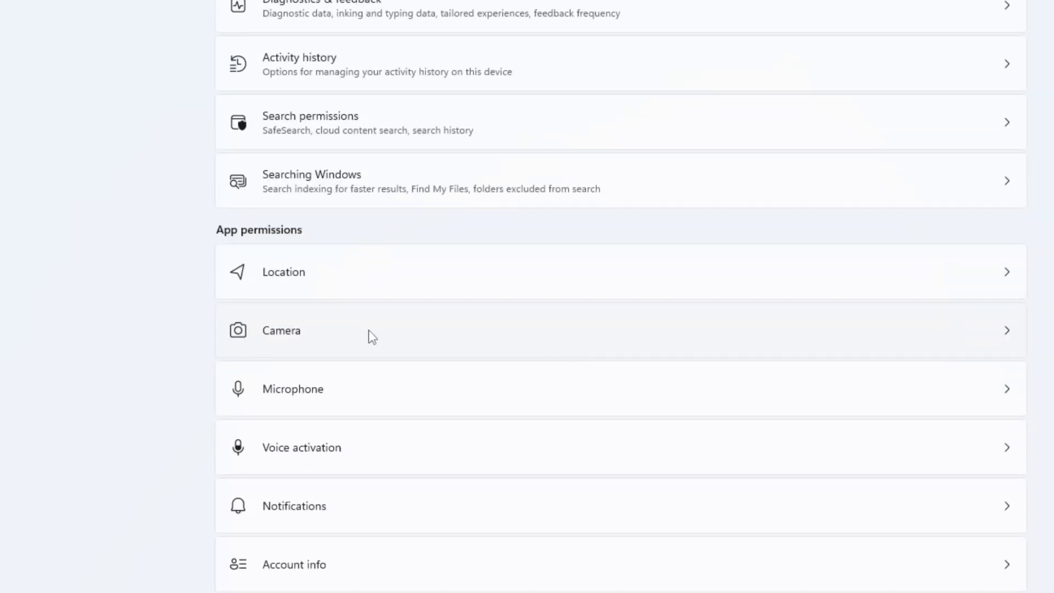
pyautogui.click(424, 332)
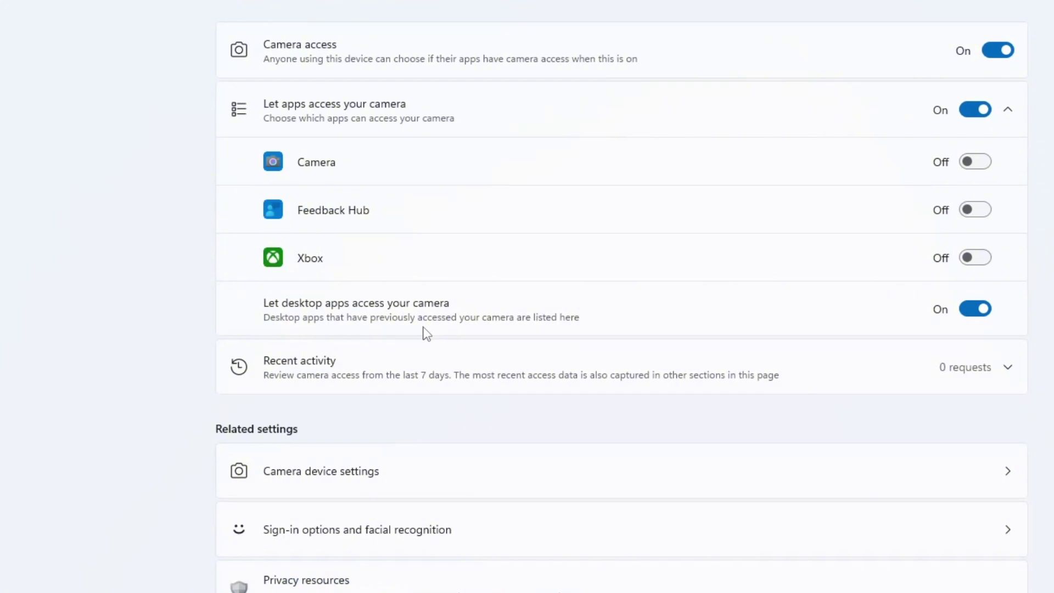
pyautogui.click(999, 51)
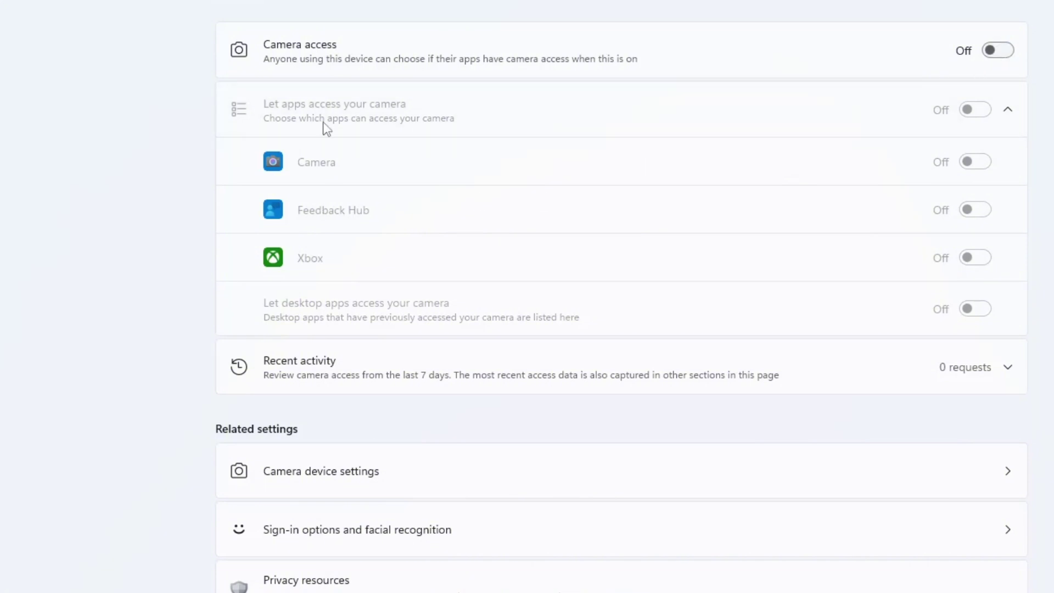
pyautogui.hotkey('alt', 'Left')
# Turn off apps' access to notifications in Privacy & security
pyautogui.scroll(-5, 362, 439)
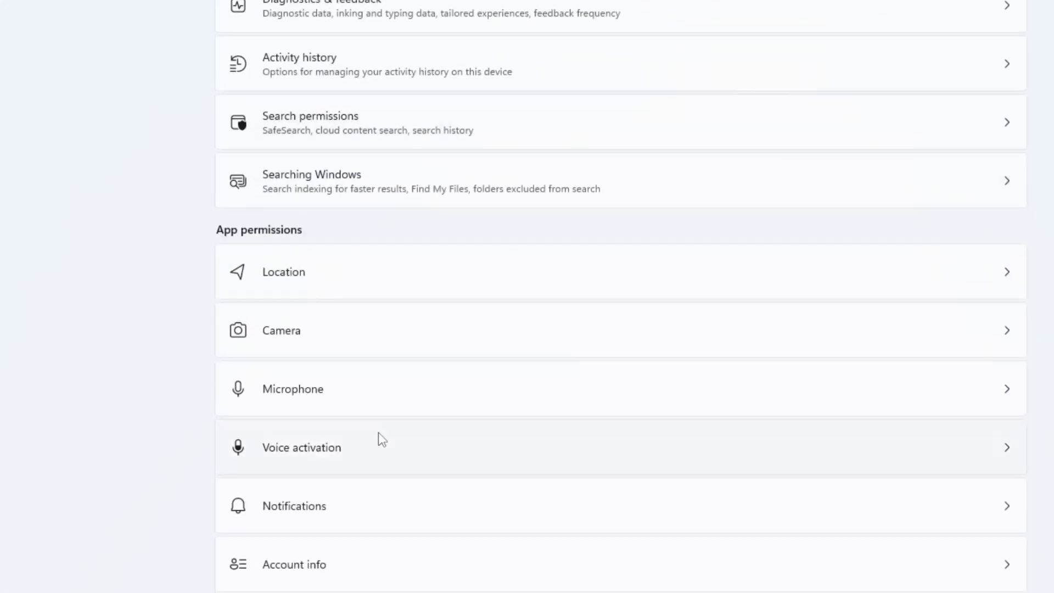
pyautogui.click(352, 495)
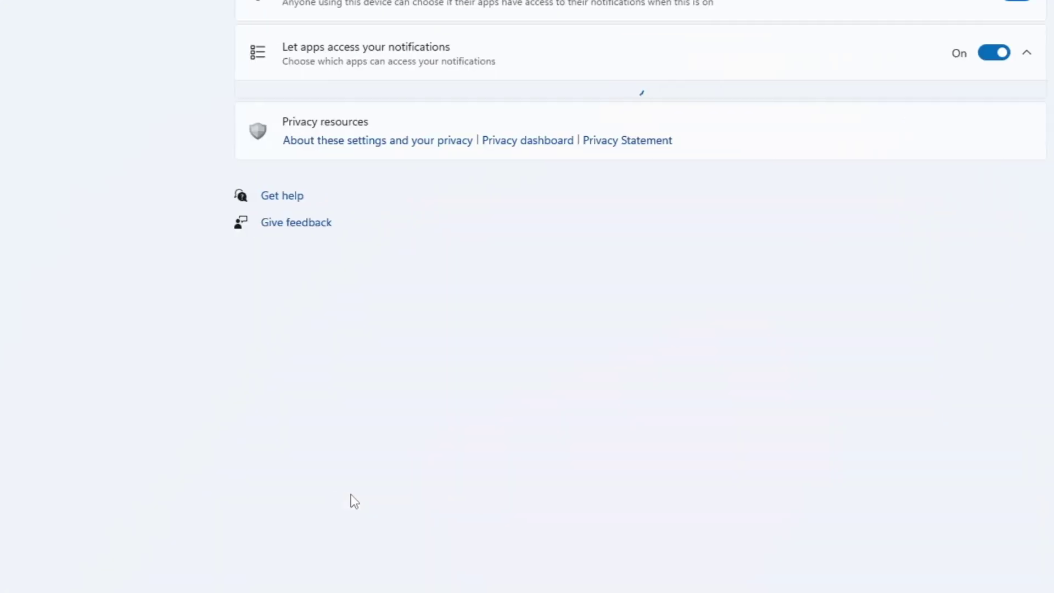
pyautogui.click(999, 110)
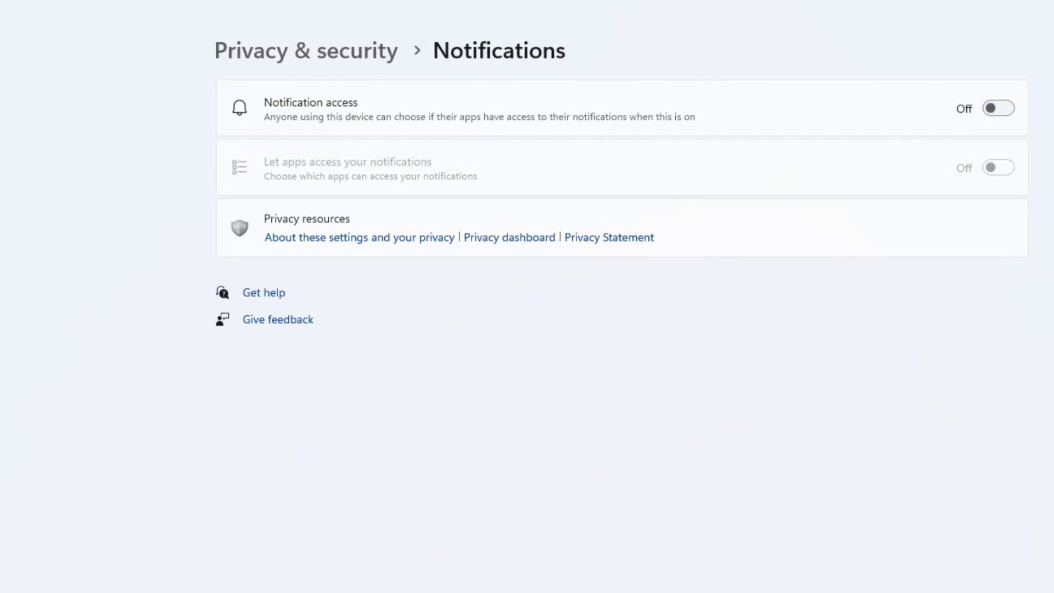
pyautogui.hotkey('alt', 'Left')
# Turn off Messaging access for apps
pyautogui.scroll(-10, 291, 500)
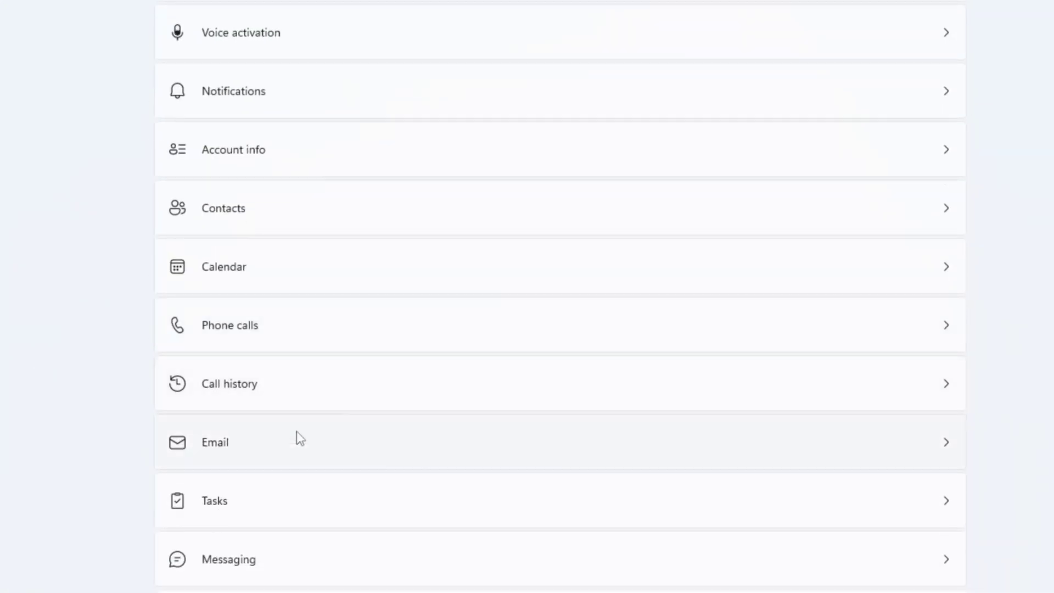
pyautogui.click(271, 558)
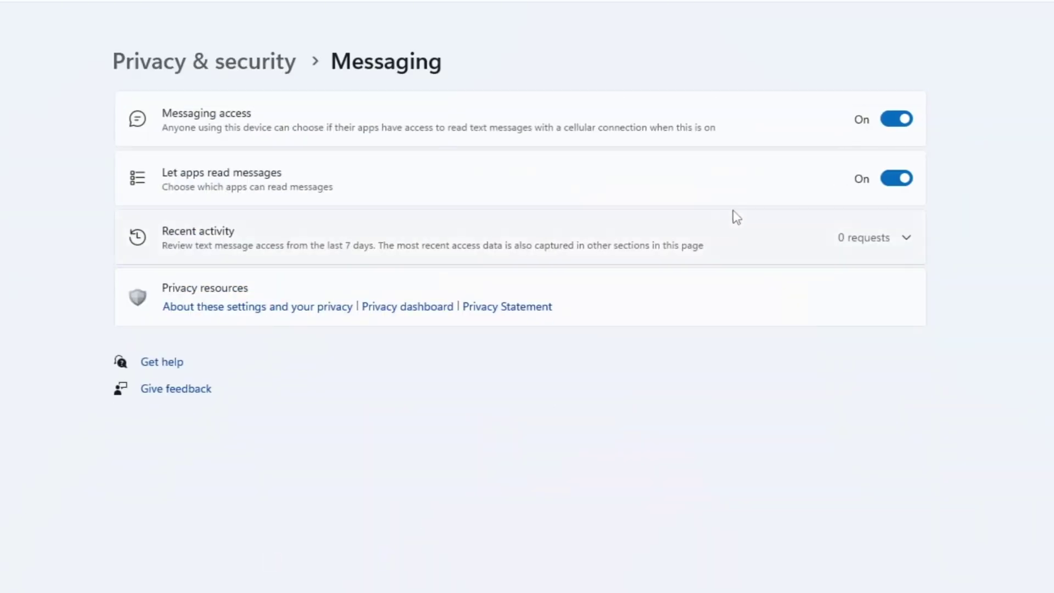
pyautogui.click(896, 120)
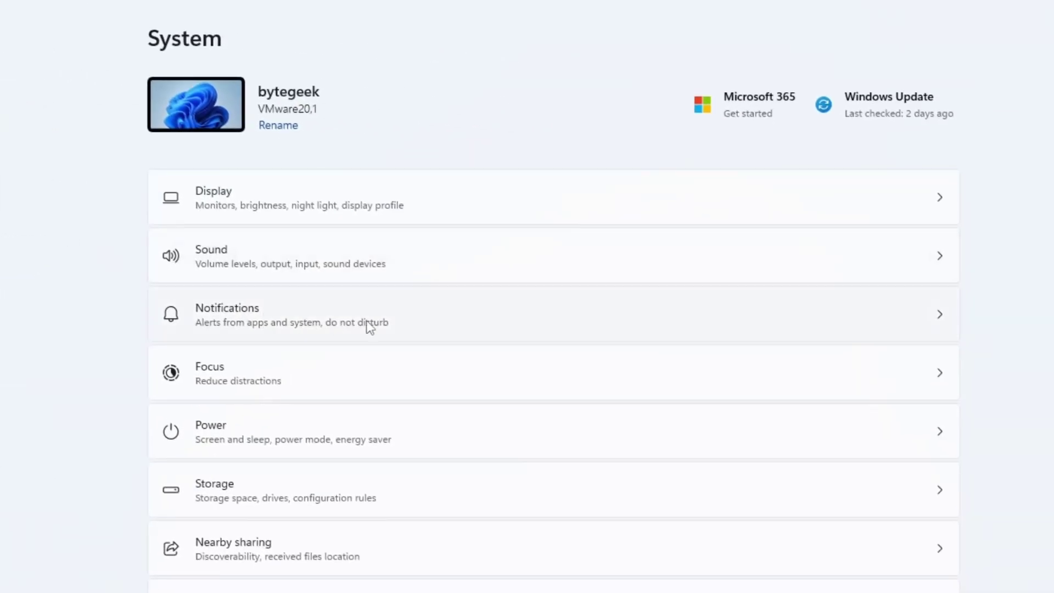
# Uncheck 'Get tips and suggestions when using Windows' in System > Notifications additional settings
pyautogui.click(369, 324)
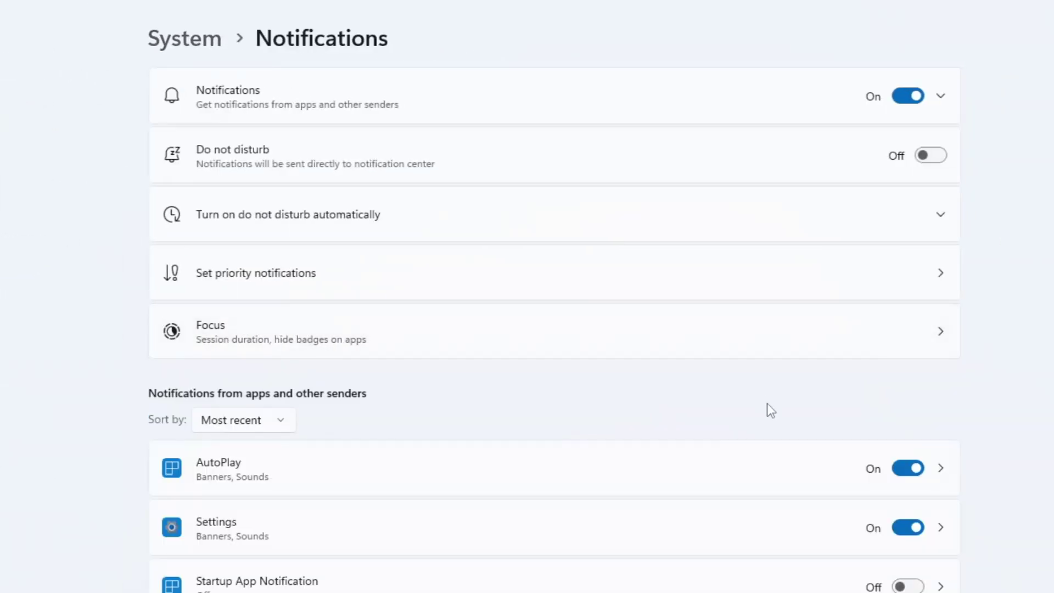
pyautogui.scroll(-2, 769, 409)
pyautogui.click(941, 550)
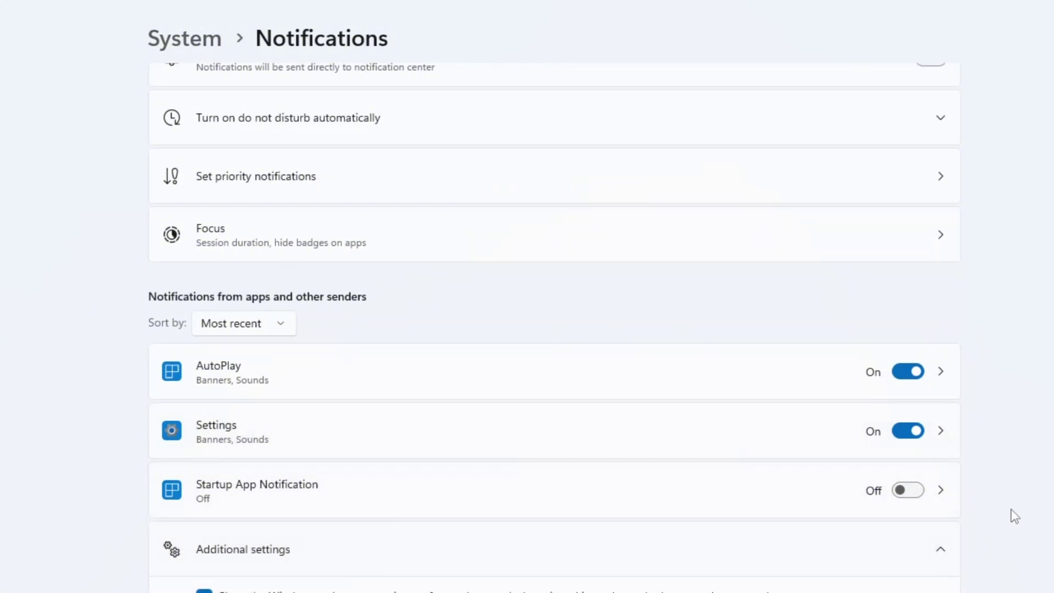
pyautogui.scroll(-3, 1016, 508)
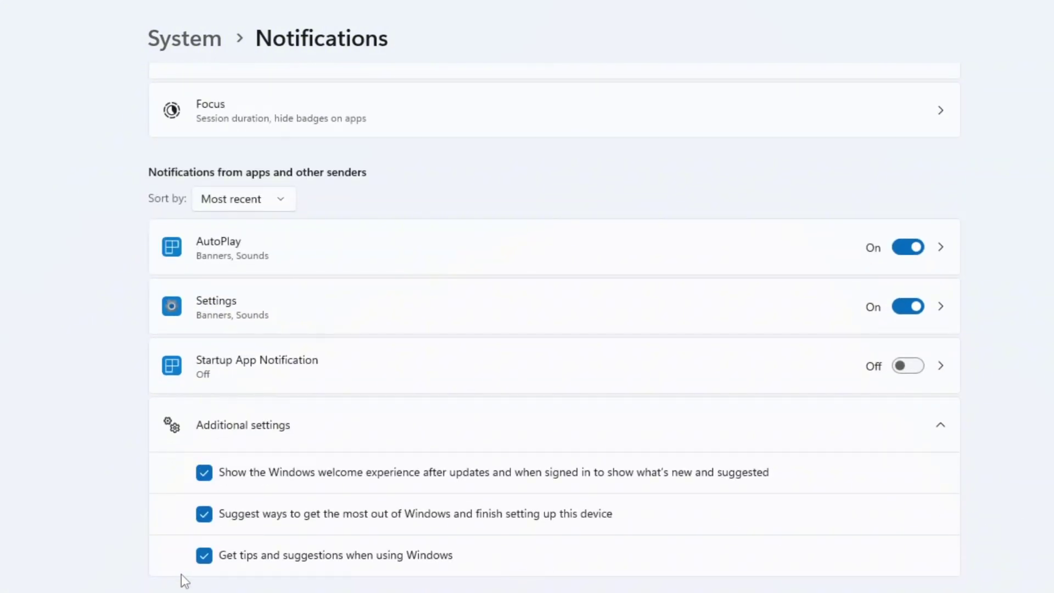
pyautogui.click(206, 556)
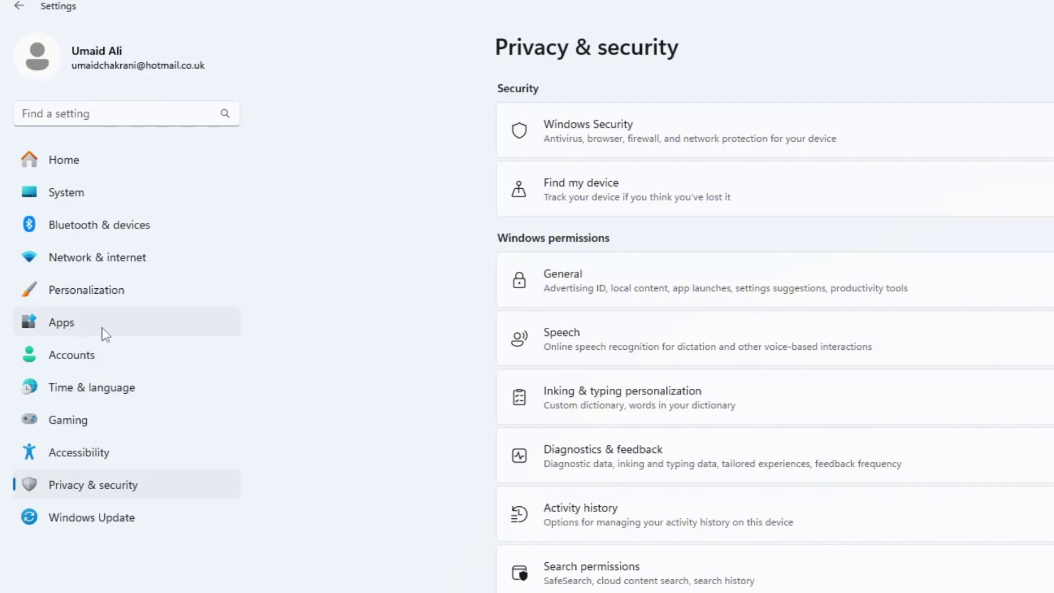
# Uninstall Copilot from Apps > Installed apps
pyautogui.click(104, 332)
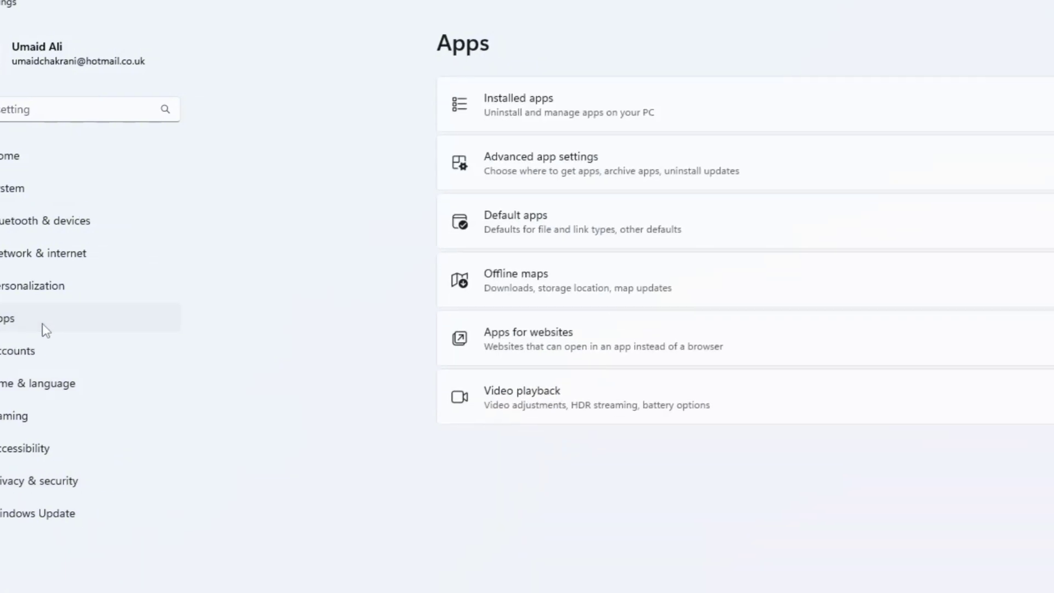
pyautogui.click(451, 88)
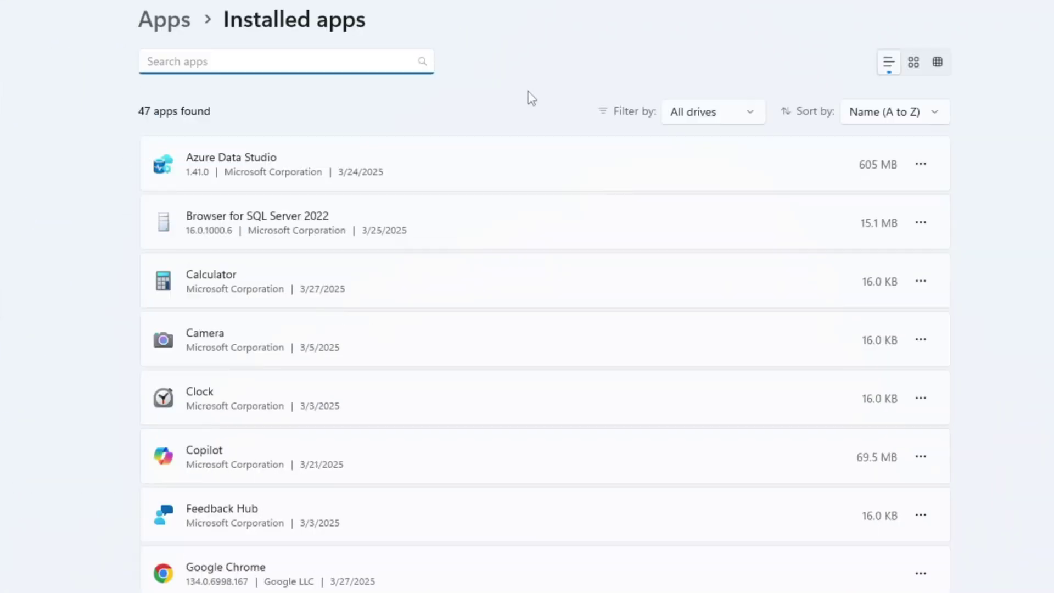
pyautogui.click(921, 458)
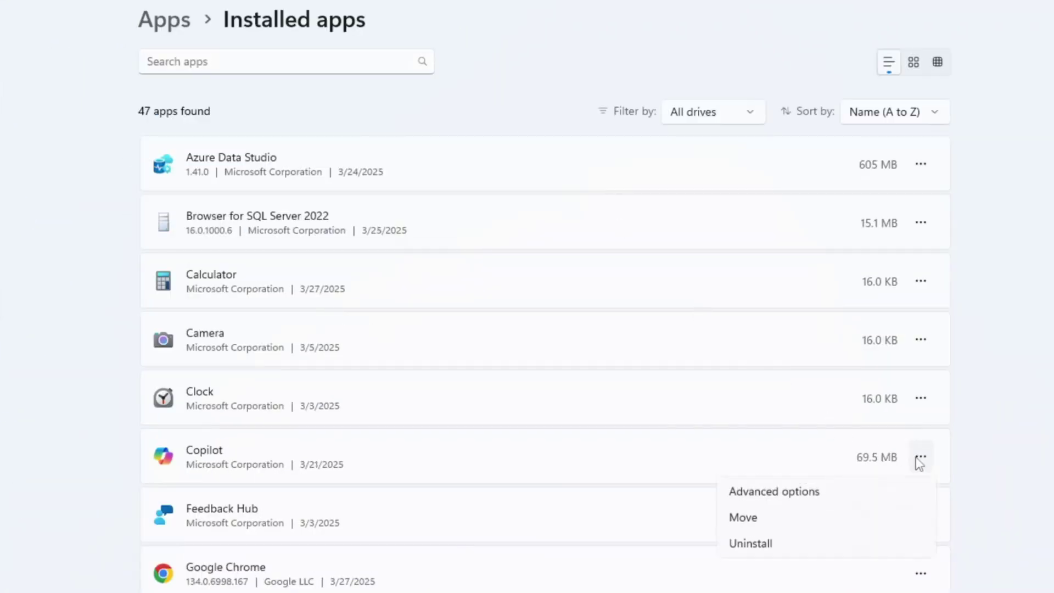
pyautogui.click(875, 542)
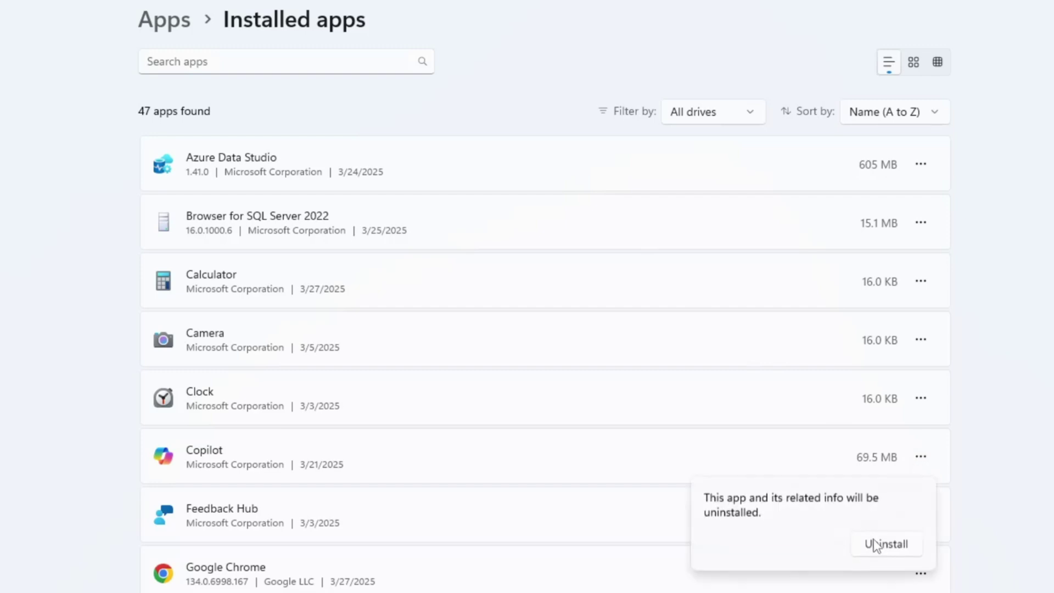
pyautogui.click(874, 544)
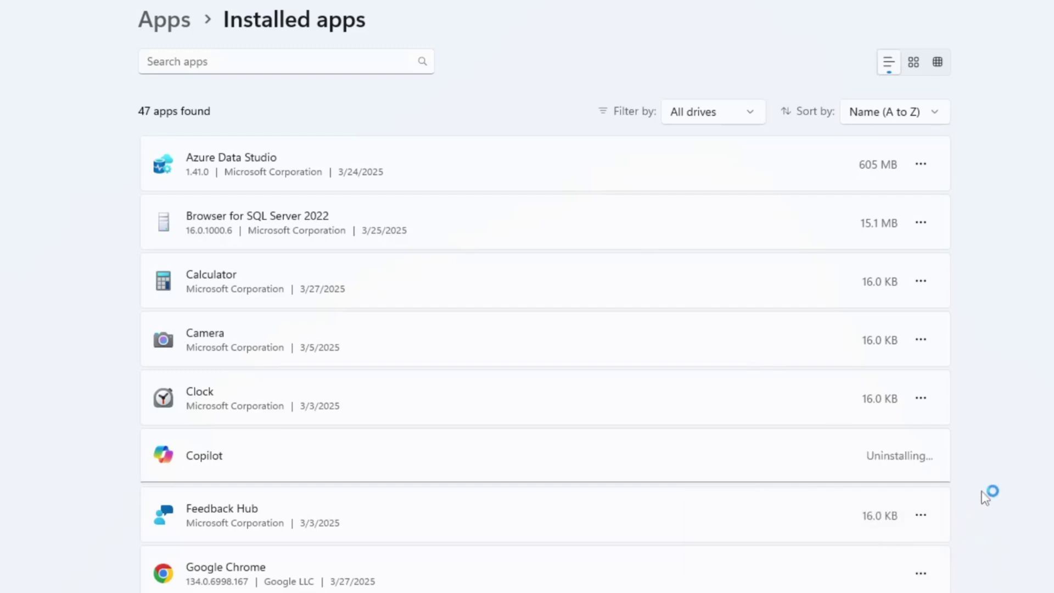
# Uninstall Feedback Hub from the Installed apps list
pyautogui.scroll(-4, 1007, 433)
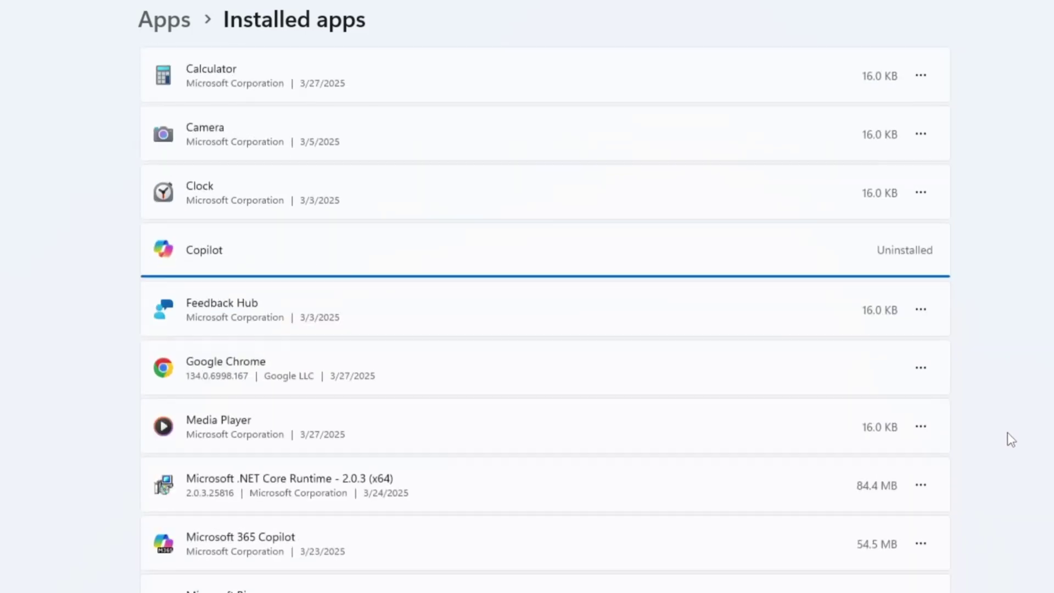
pyautogui.click(922, 231)
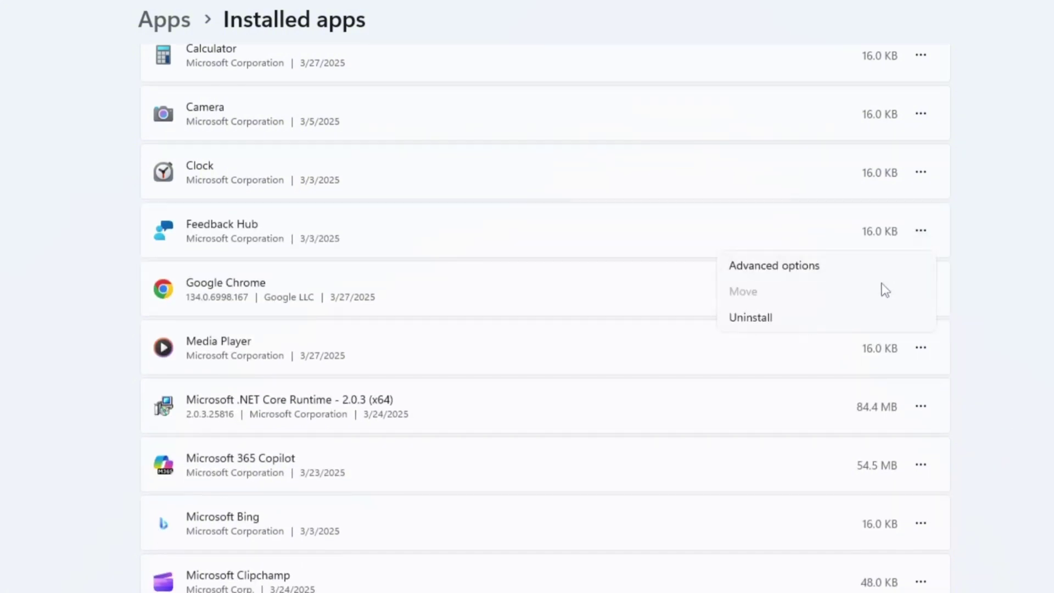
pyautogui.click(870, 315)
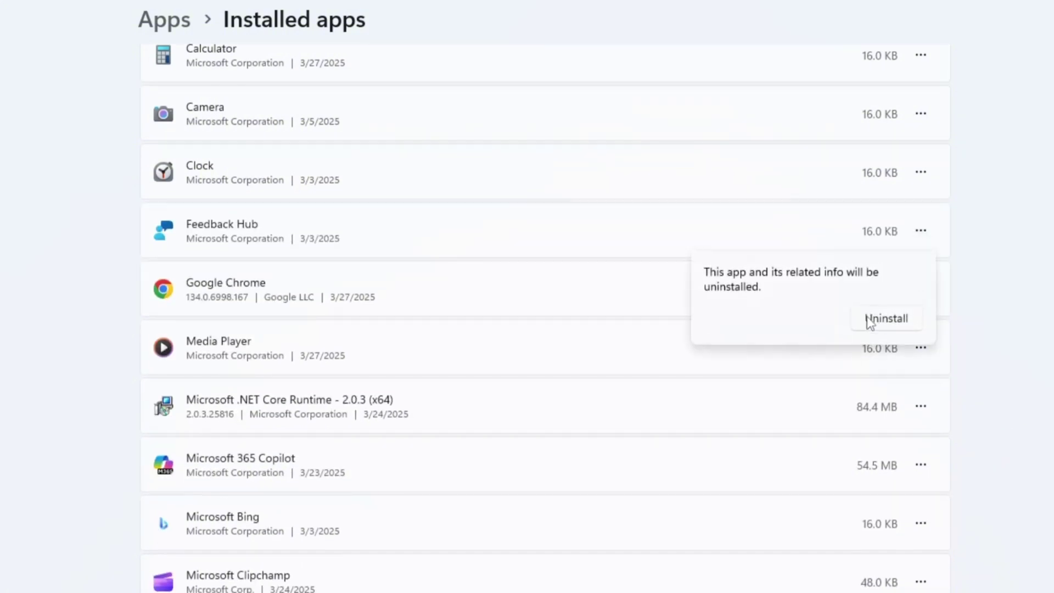
pyautogui.click(895, 328)
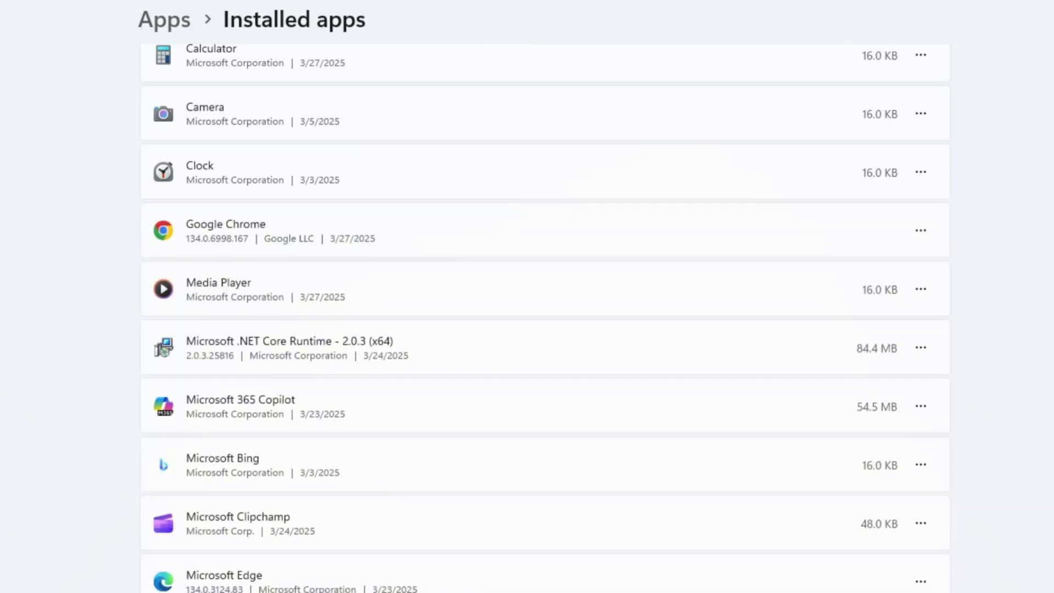
# In Task Manager's Startup apps, disable Microsoft 365 Copilot and Microsoft Edge
pyautogui.hotkey('alt', 'Left')
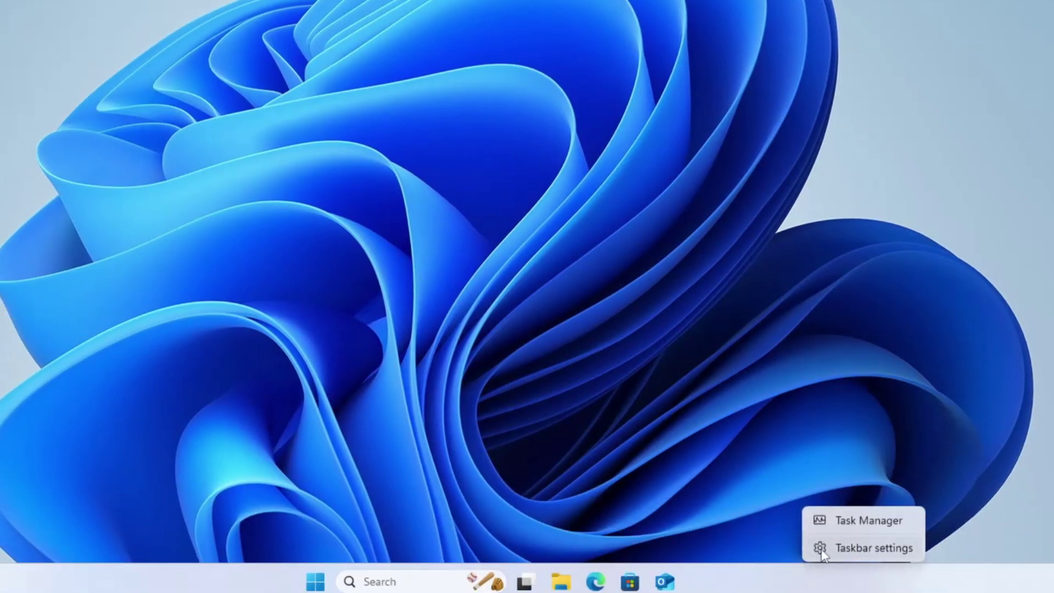
pyautogui.click(859, 521)
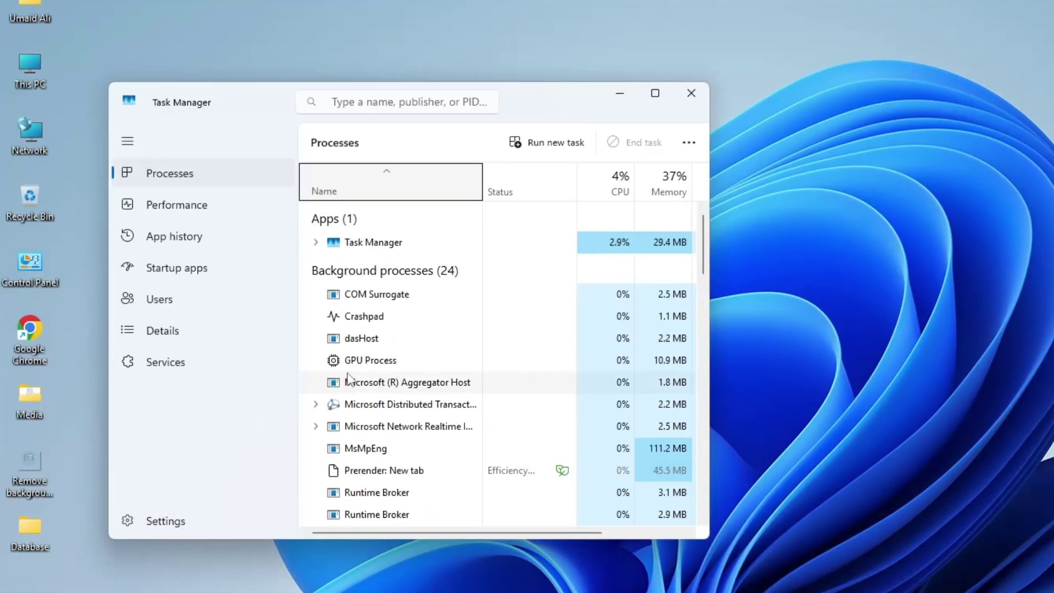
pyautogui.click(242, 267)
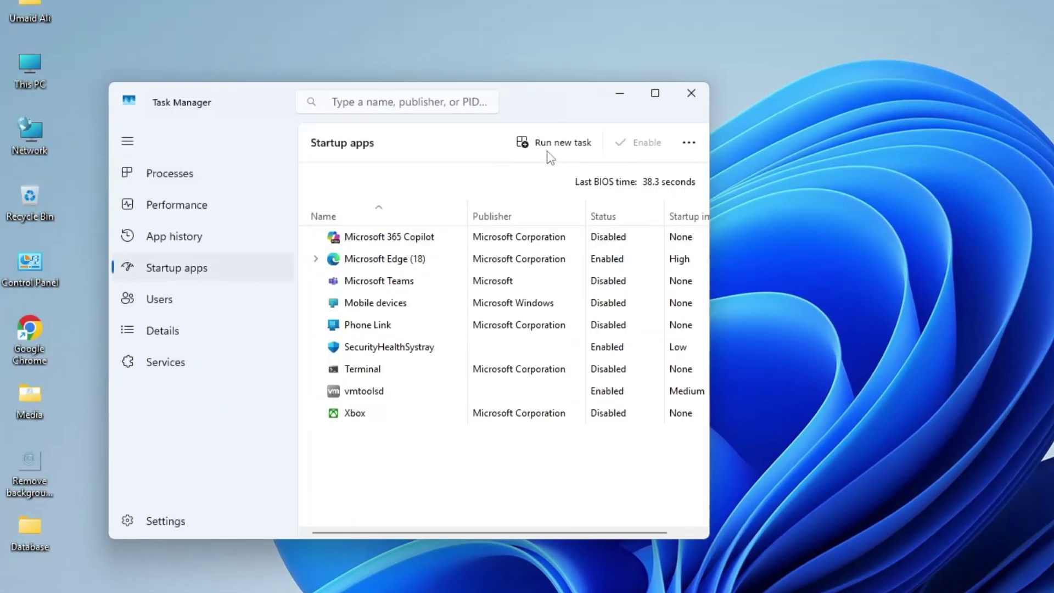
pyautogui.click(655, 93)
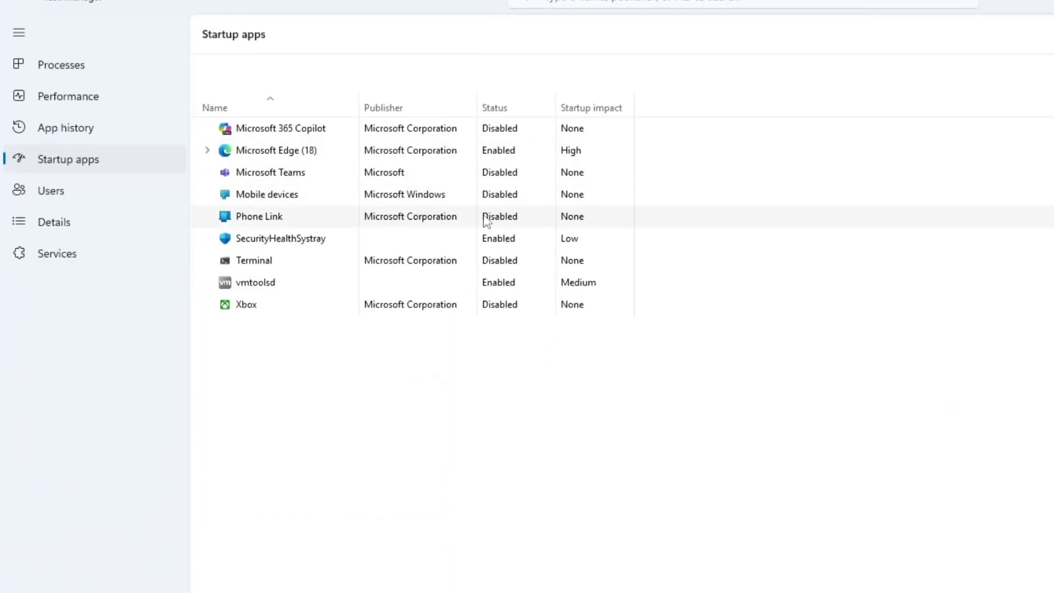
pyautogui.rightClick(313, 122)
pyautogui.click(338, 131)
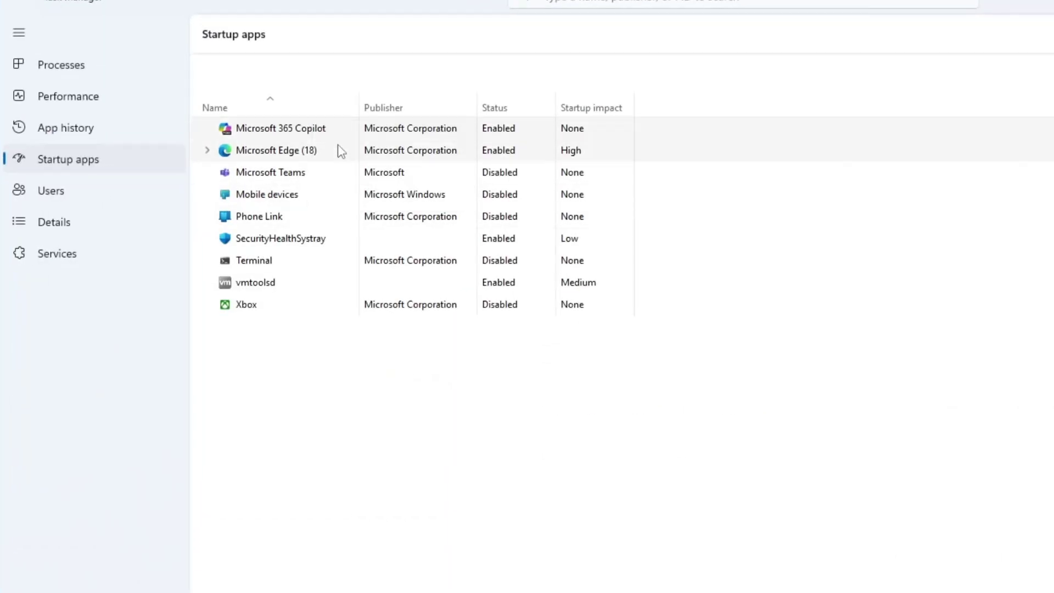
pyautogui.rightClick(331, 136)
pyautogui.click(343, 145)
pyautogui.rightClick(344, 158)
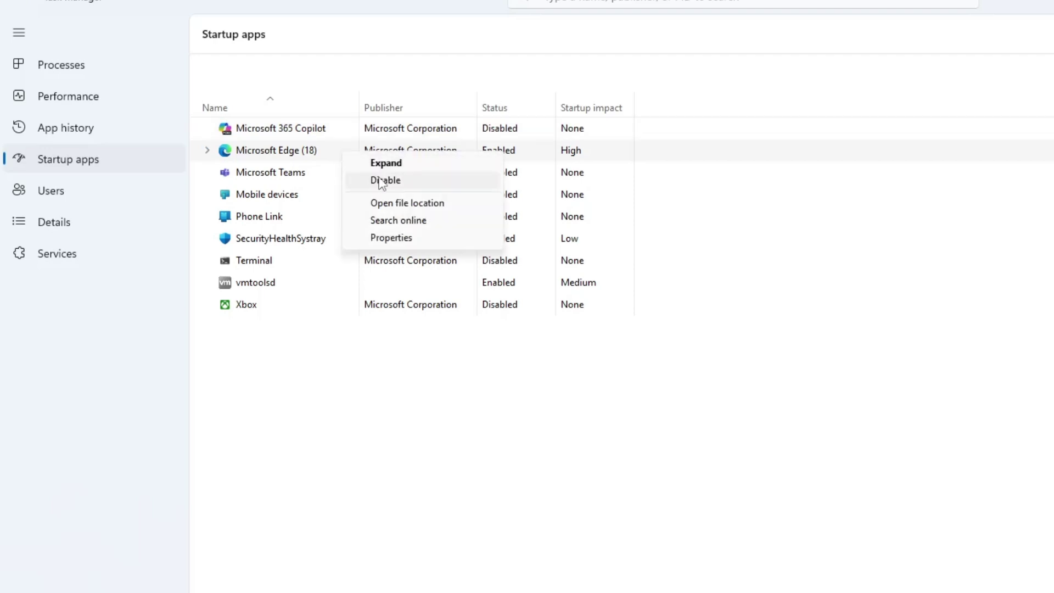
pyautogui.click(380, 180)
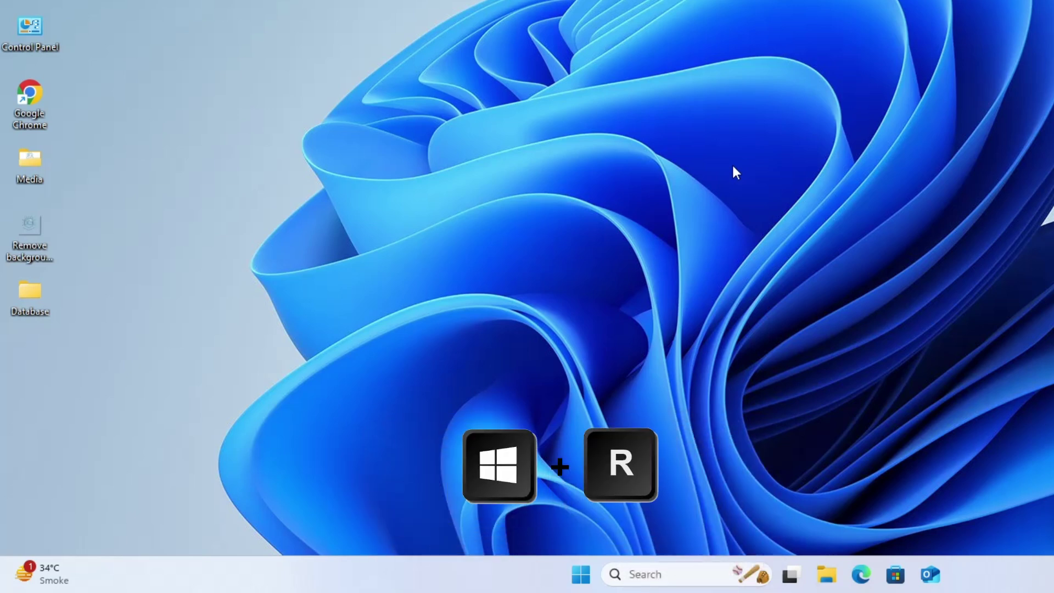
# Open System Properties with sysdm.cpl and set visual effects to best performance
pyautogui.press('super+r')
pyautogui.write('s')
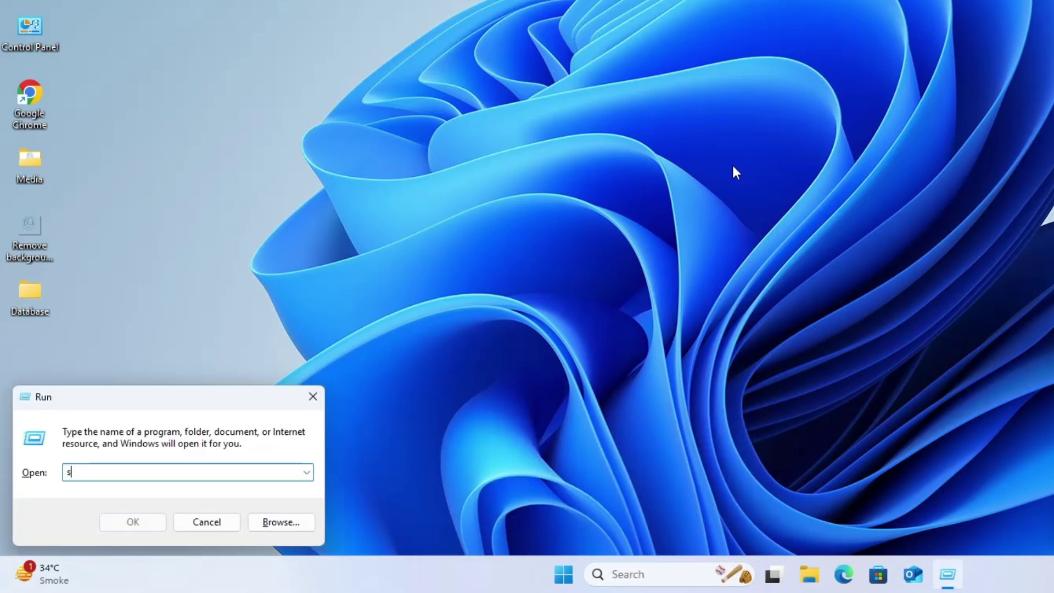
pyautogui.write('ysdm.cpl')
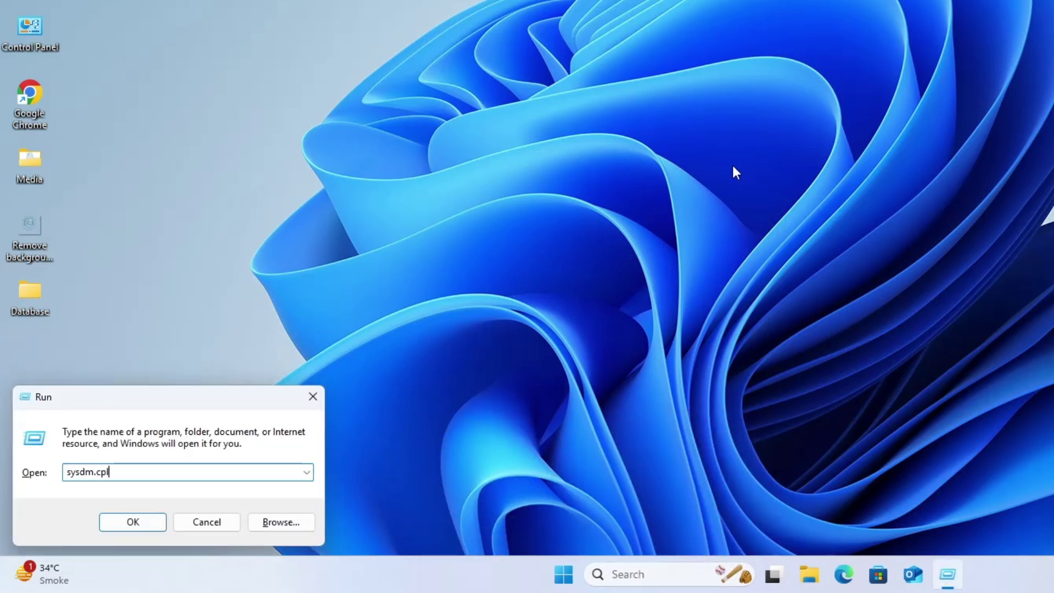
pyautogui.press('Return')
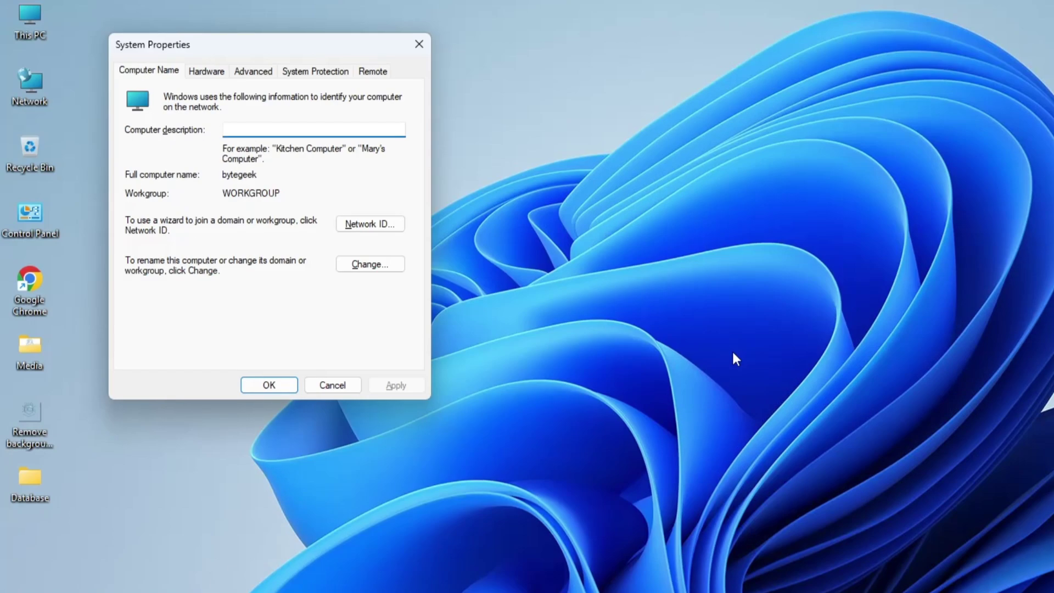
pyautogui.click(258, 72)
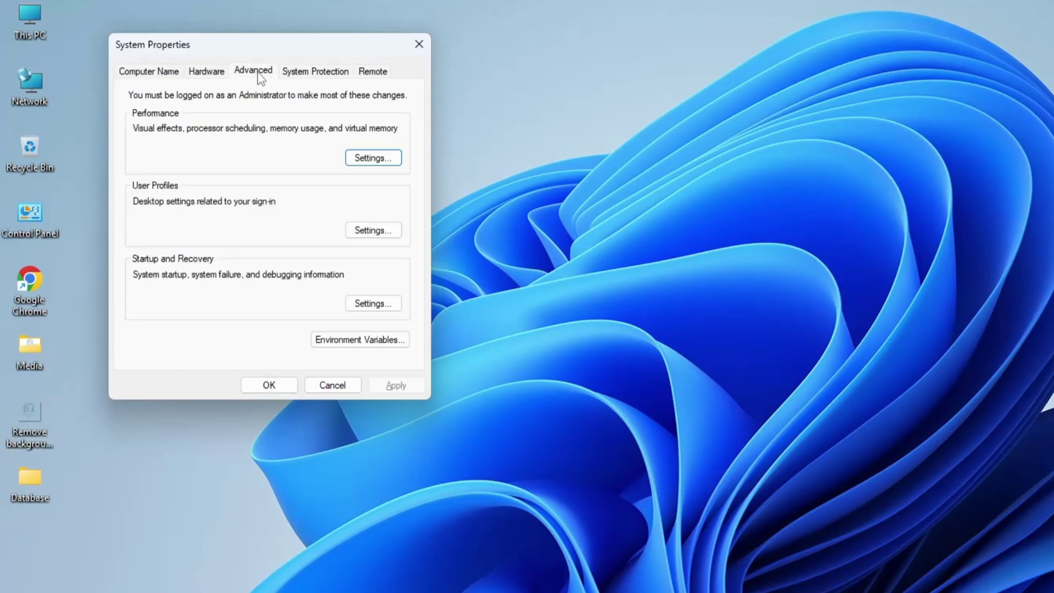
pyautogui.click(372, 161)
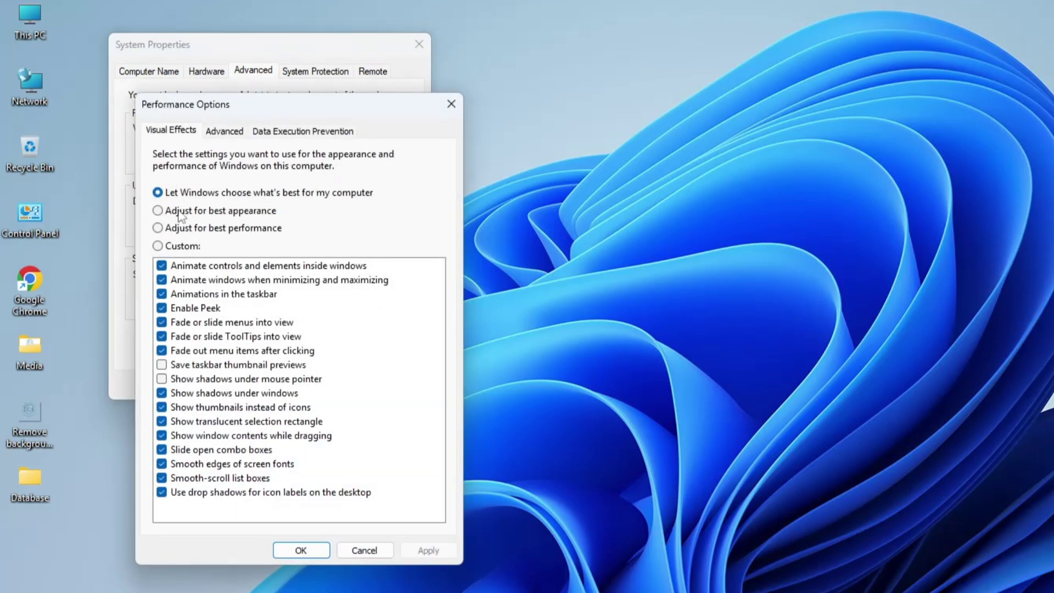
pyautogui.click(159, 229)
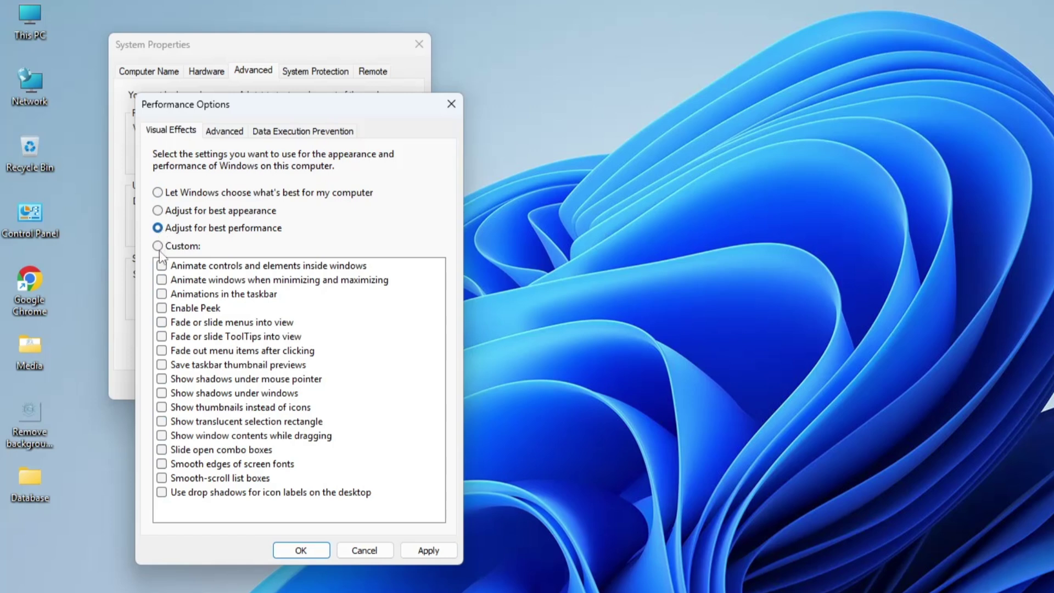
# Re-enable animations, Peek, fade menus, shadows, window dragging, smooth-scroll and smooth fonts, then confirm
pyautogui.click(161, 280)
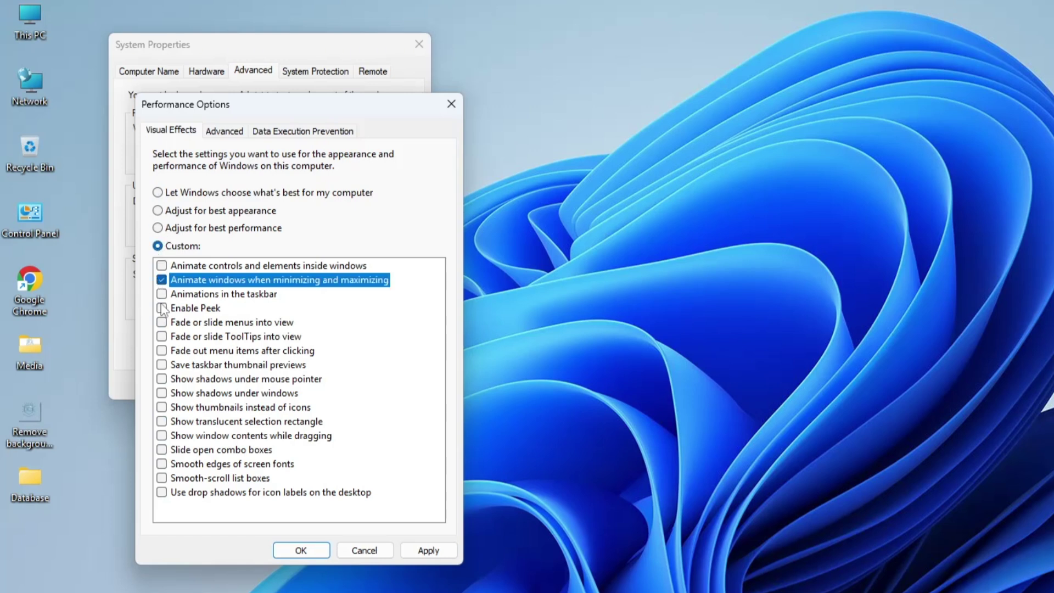
pyautogui.click(161, 308)
pyautogui.click(162, 322)
pyautogui.click(161, 379)
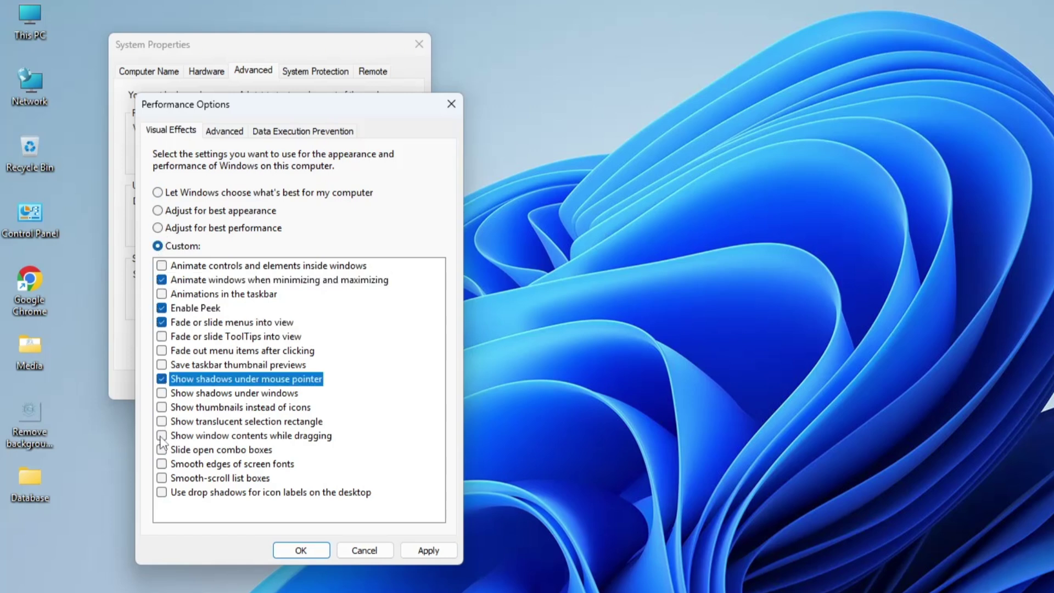
pyautogui.click(161, 436)
pyautogui.click(161, 478)
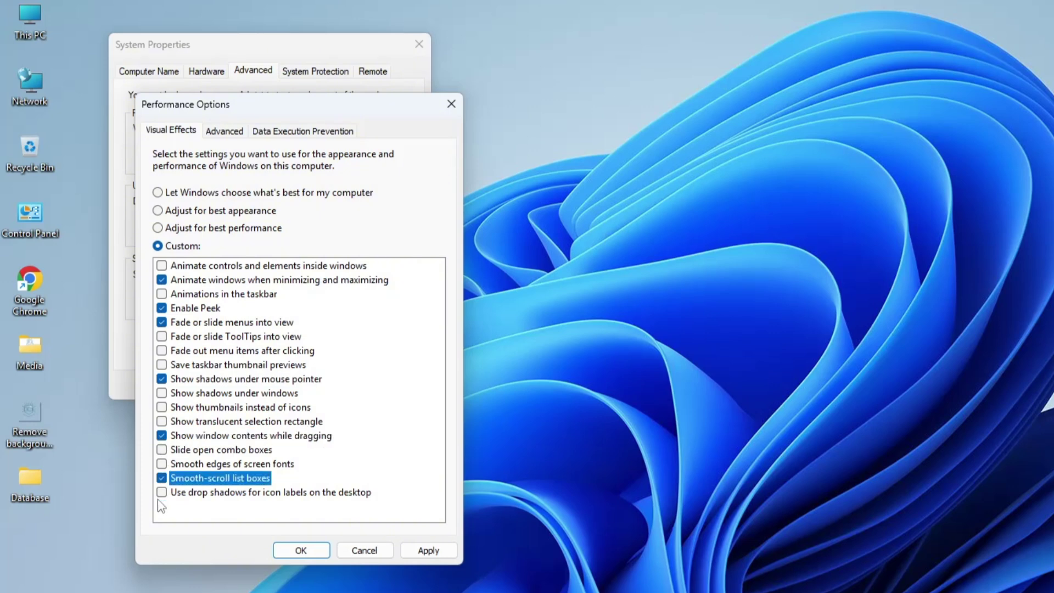
pyautogui.click(161, 492)
pyautogui.click(161, 463)
pyautogui.click(301, 550)
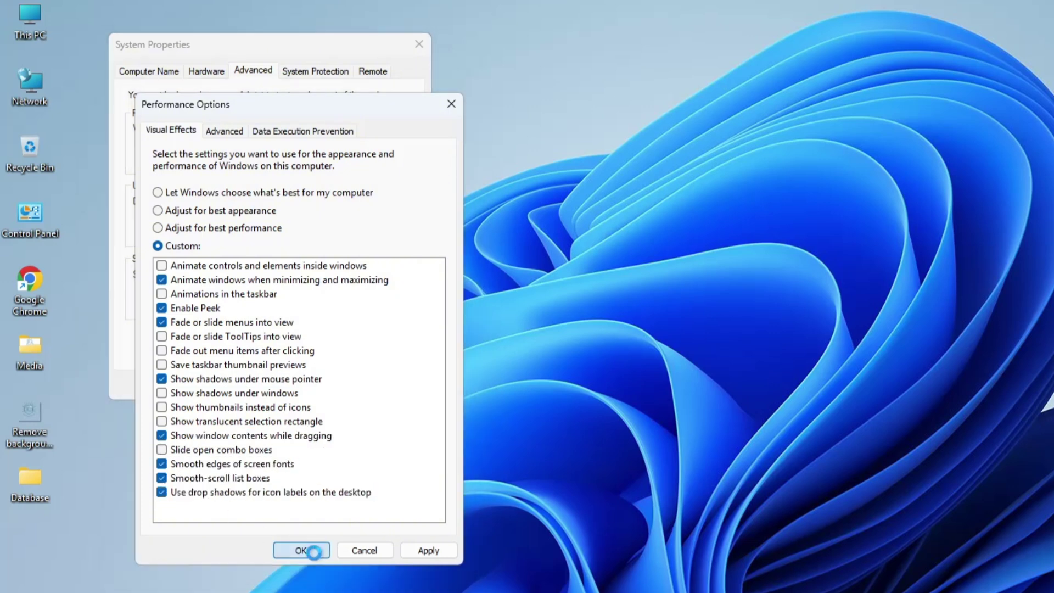
pyautogui.click(268, 384)
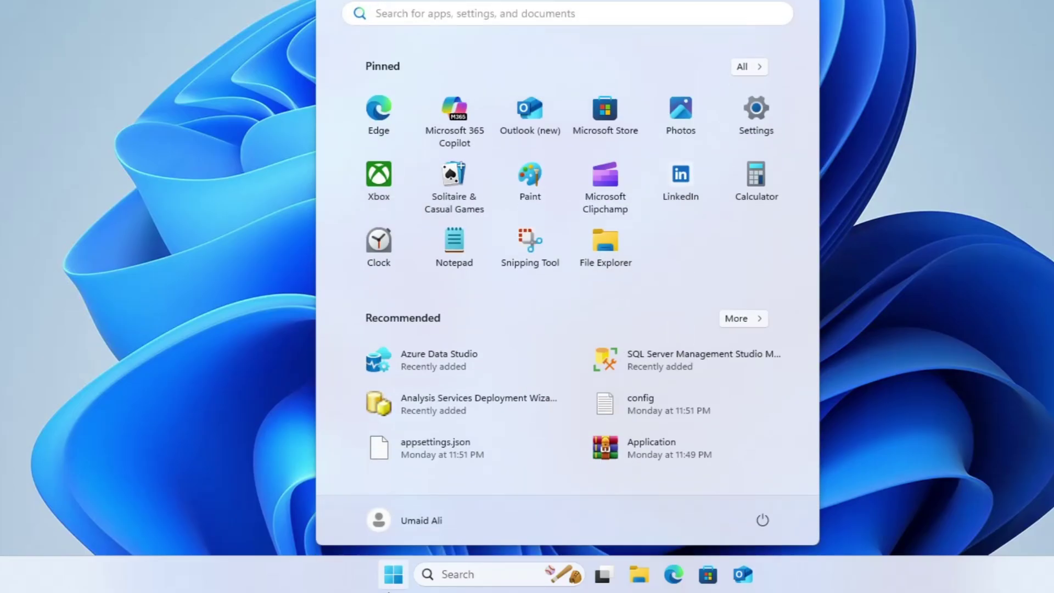
# Turn off 'Allow your controller to open Game Bar' under Gaming > Game Bar
pyautogui.click(759, 124)
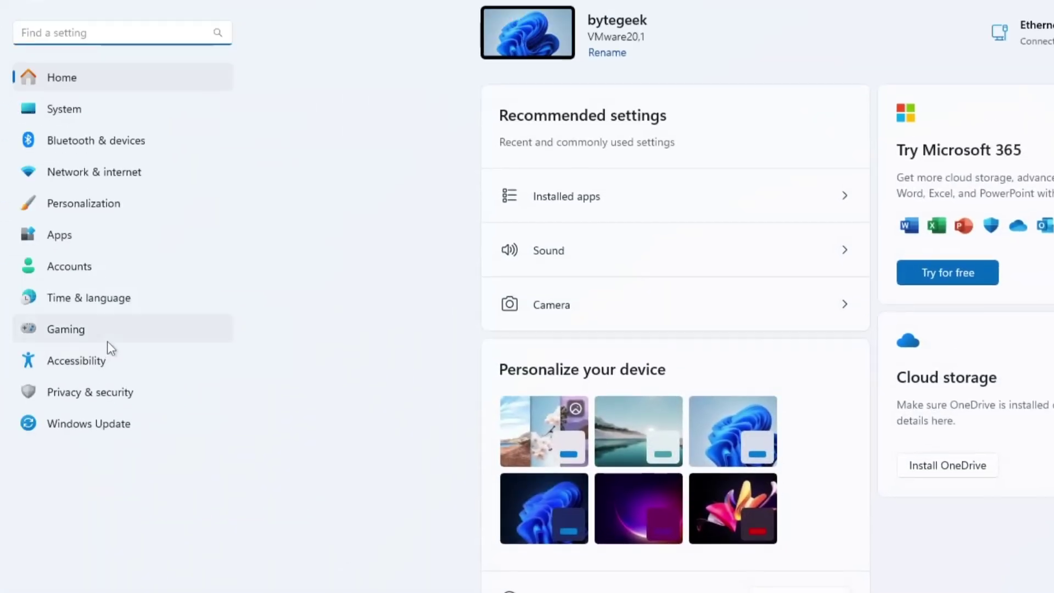
pyautogui.click(109, 337)
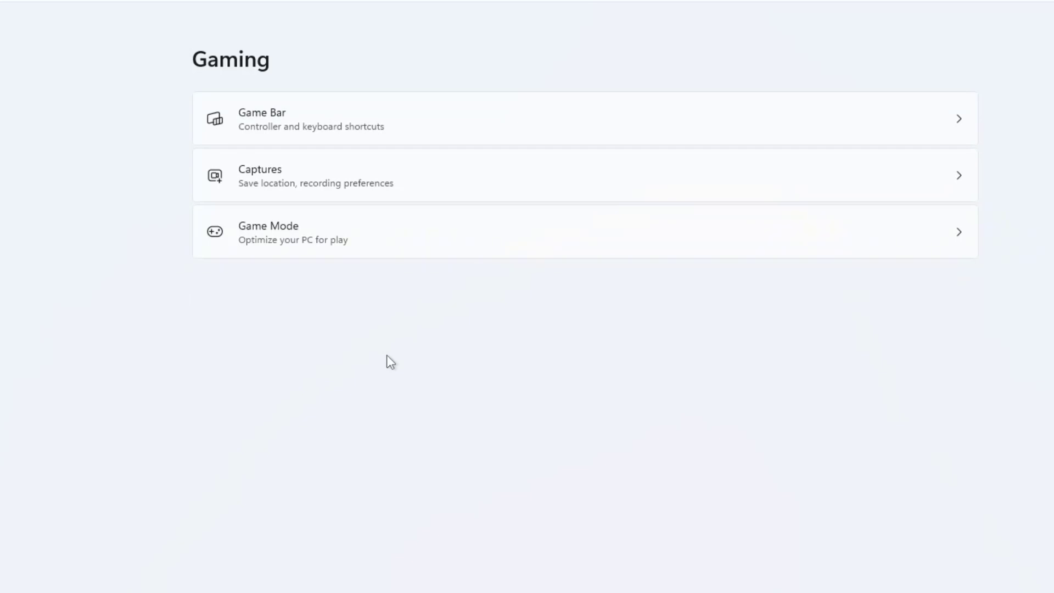
pyautogui.click(519, 136)
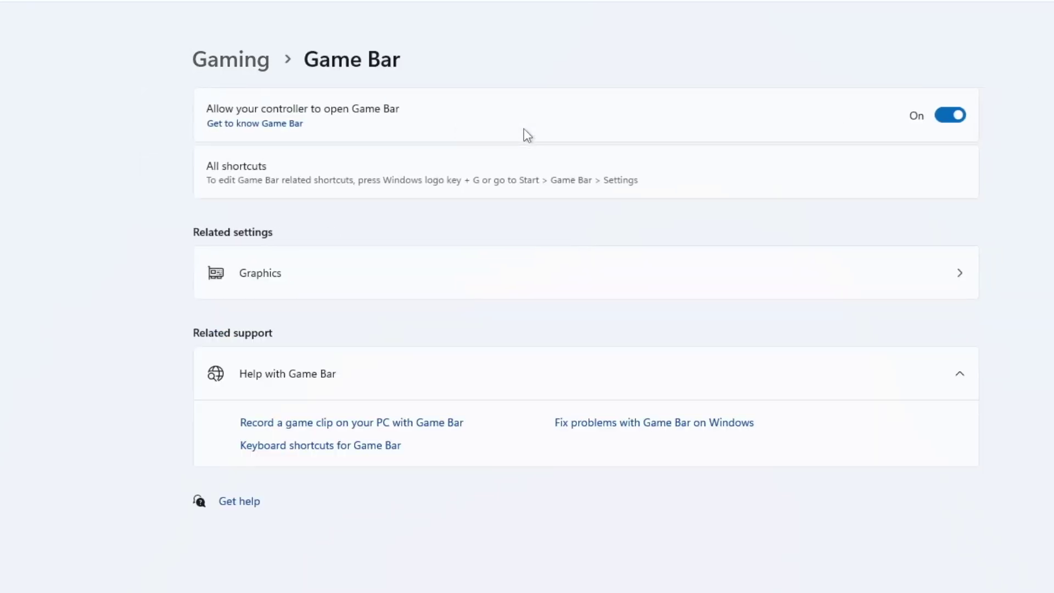
pyautogui.click(947, 119)
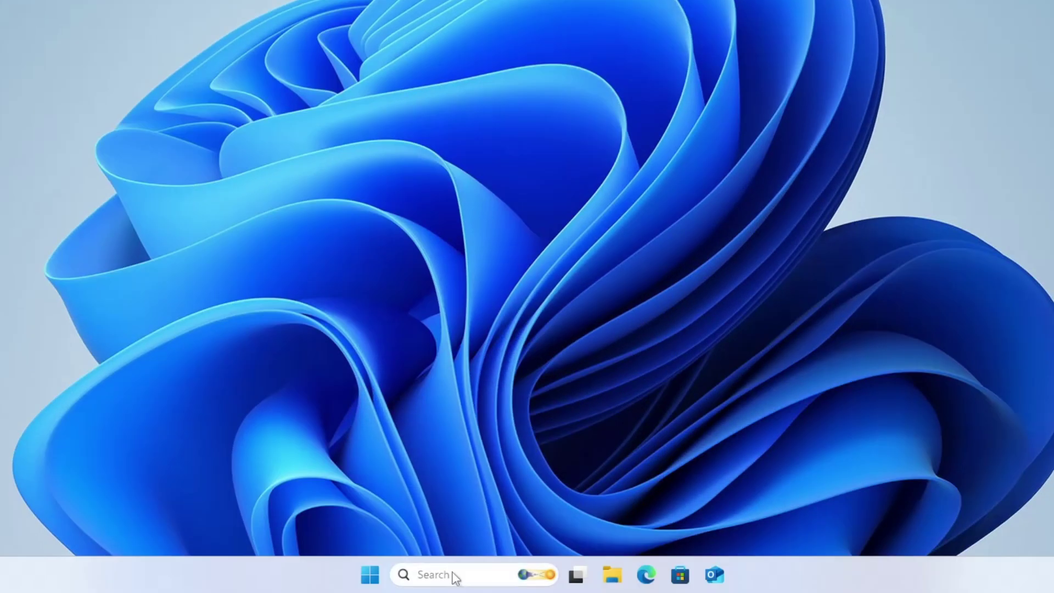
# Search for 'service' and launch the Services console
pyautogui.click(455, 576)
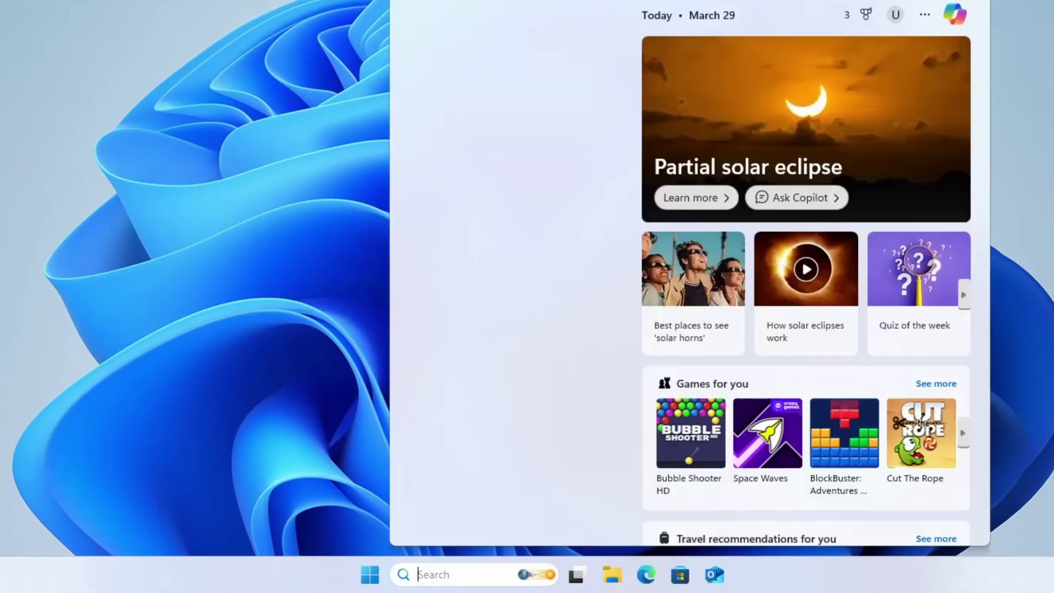
pyautogui.write('service')
pyautogui.click(491, 101)
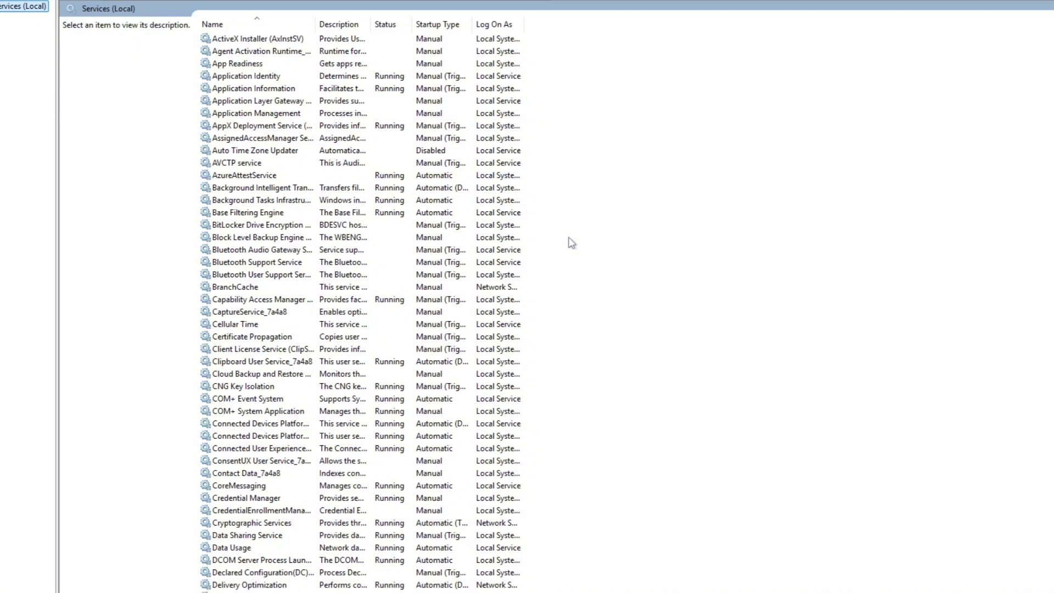
# Set the Downloaded Maps Manager service's startup type to Disabled
pyautogui.press('d')
pyautogui.scroll(-2, 281, 378)
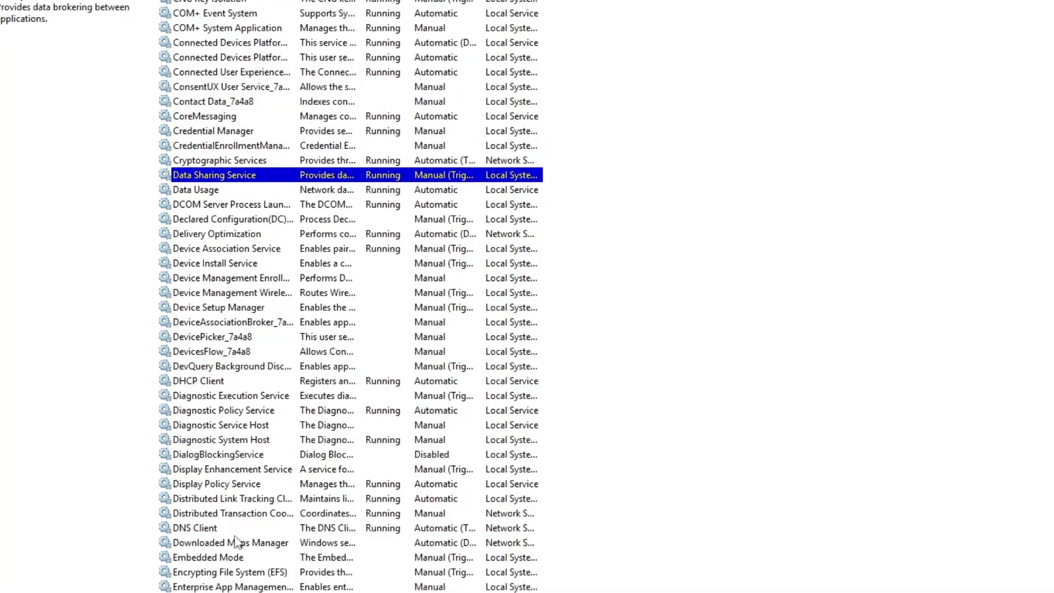
pyautogui.click(236, 544)
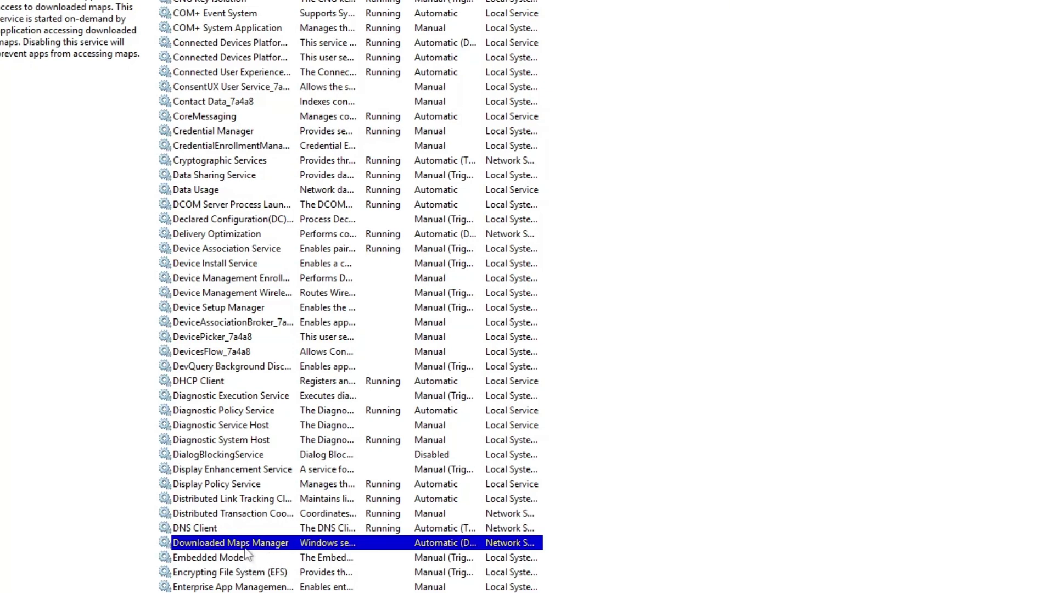
pyautogui.doubleClick(245, 548)
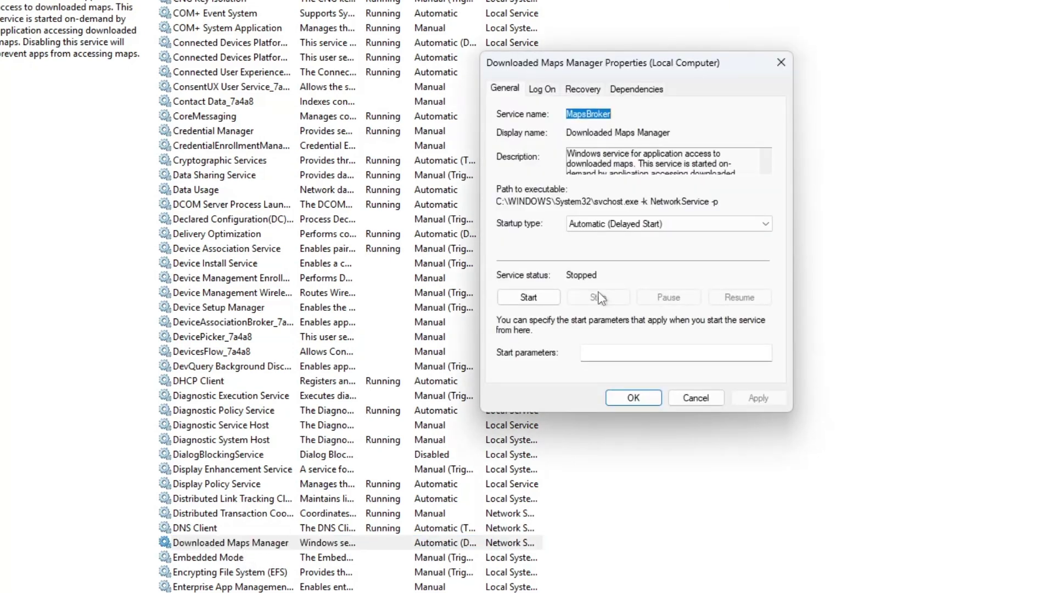
pyautogui.click(630, 223)
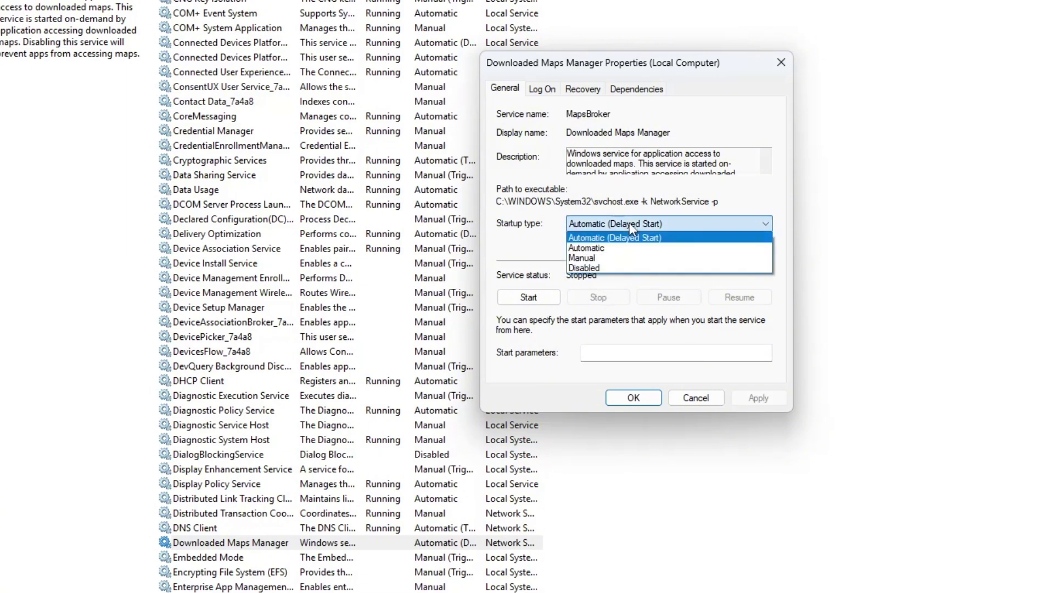
pyautogui.click(624, 269)
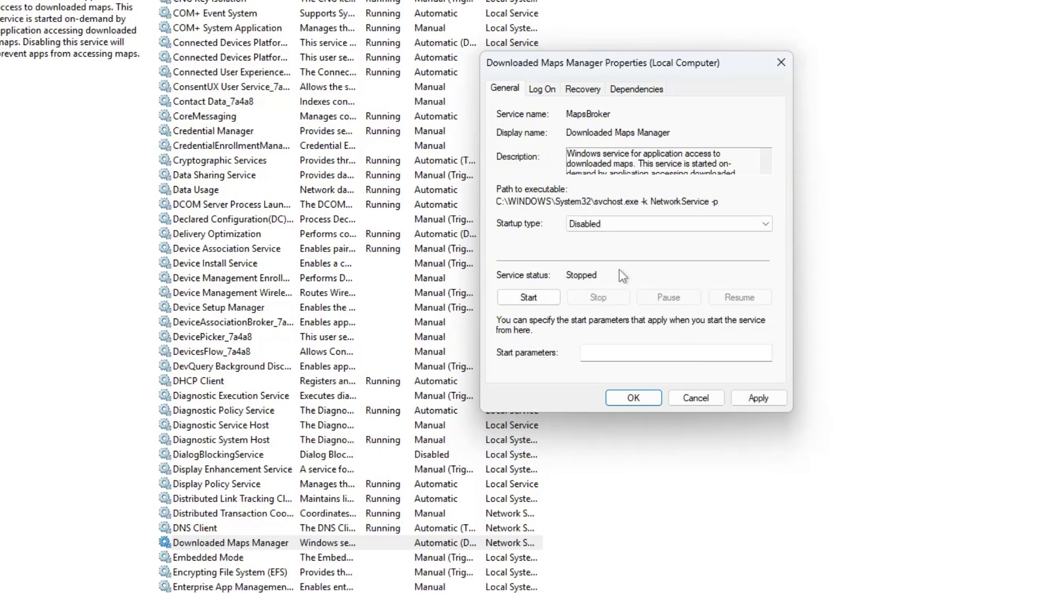
pyautogui.click(653, 399)
# Stop the IP Helper service and set its startup type to Disabled
pyautogui.scroll(-1, 469, 351)
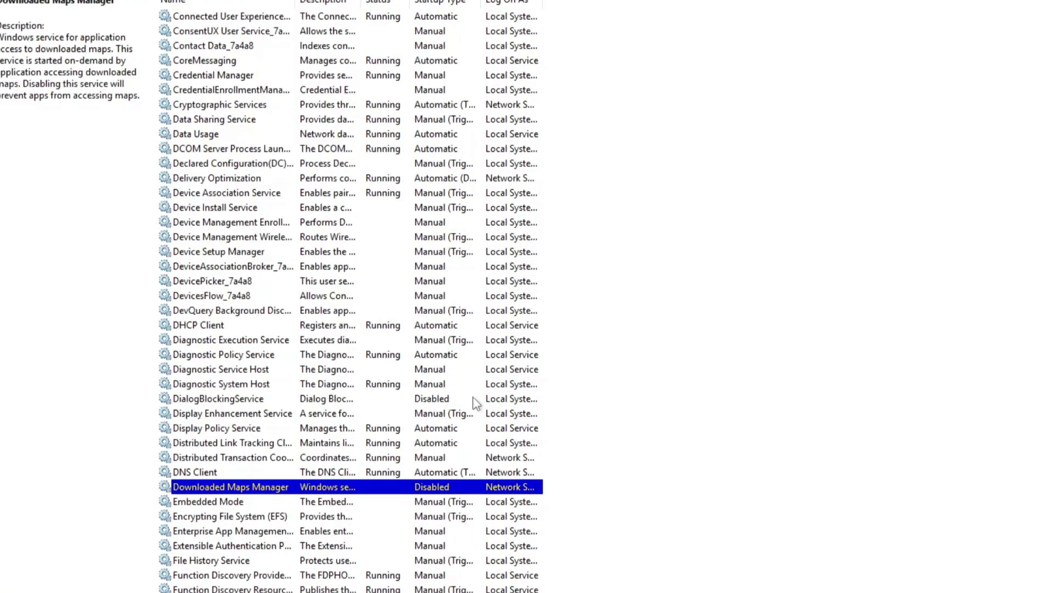
pyautogui.click(212, 560)
pyautogui.scroll(-15, 219, 274)
pyautogui.click(192, 60)
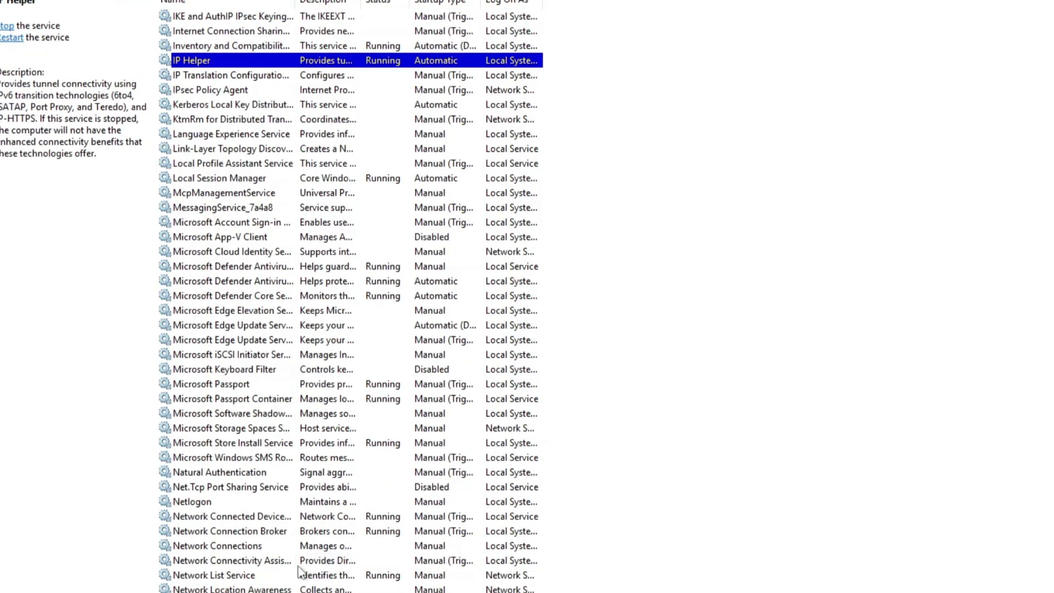
pyautogui.doubleClick(225, 66)
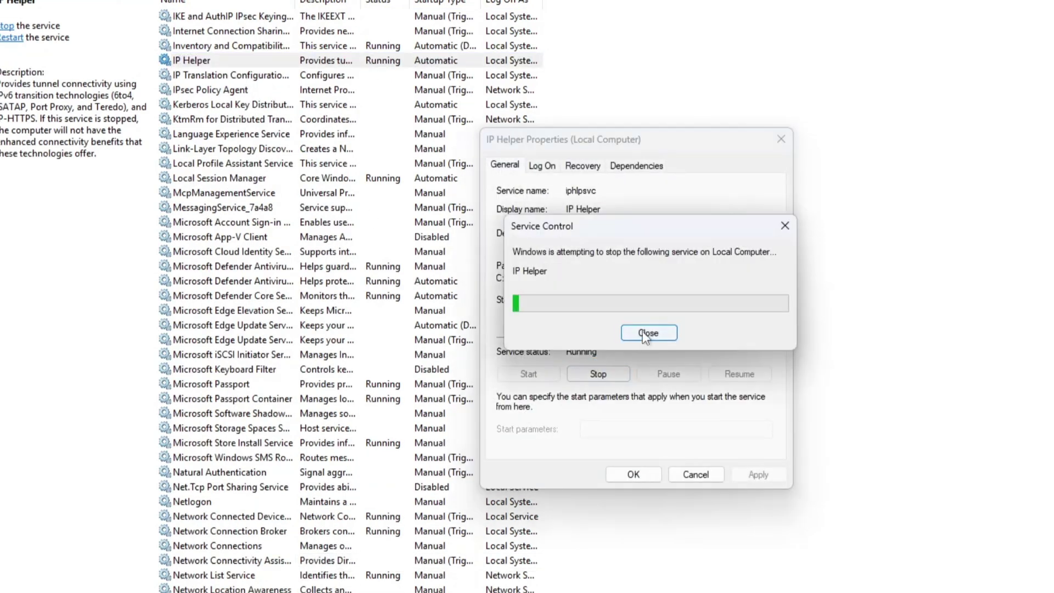
pyautogui.click(598, 374)
pyautogui.click(610, 302)
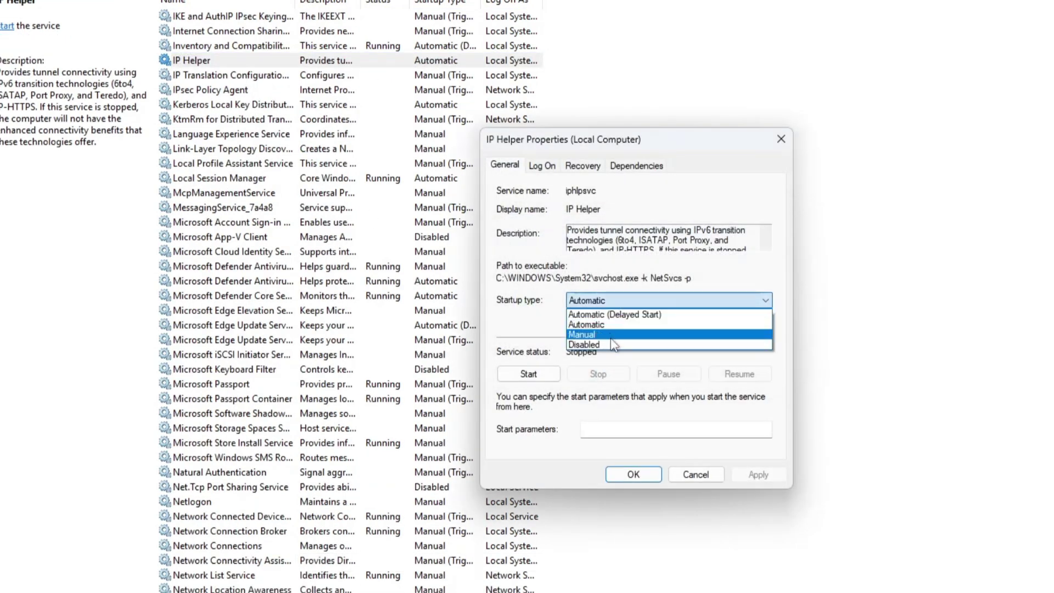
pyautogui.click(611, 344)
pyautogui.click(632, 475)
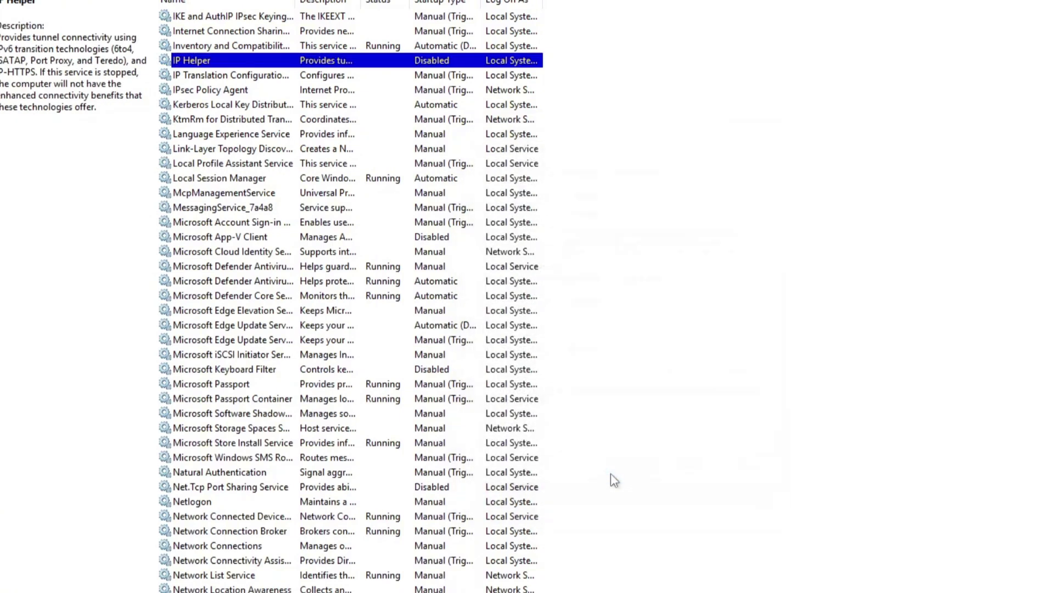
# After reviewing the Edge service descriptions, disable Link-Layer Topology Discovery Mapper
pyautogui.click(303, 328)
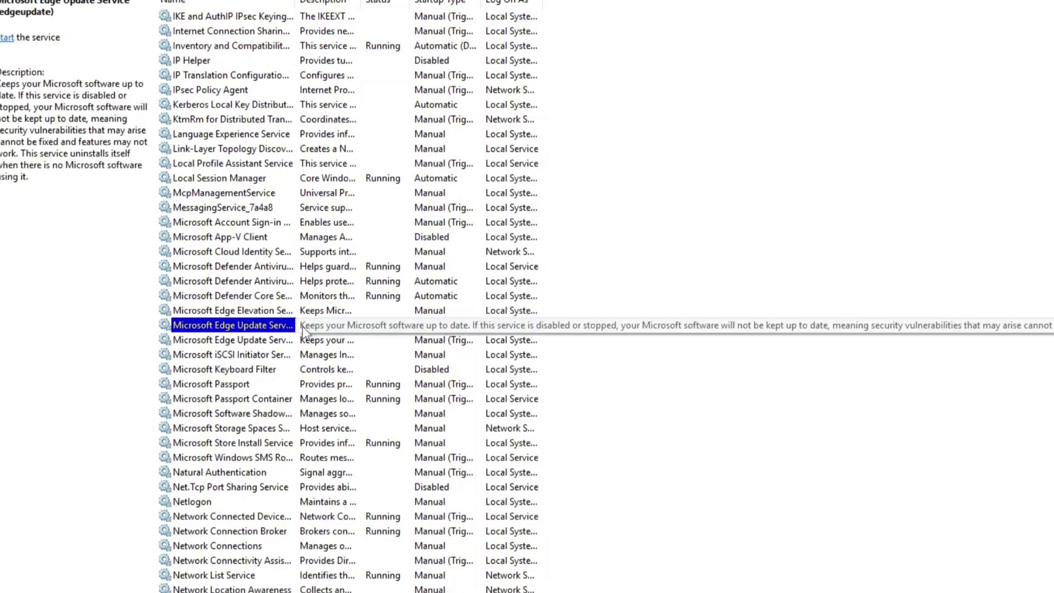
pyautogui.click(264, 310)
pyautogui.click(263, 325)
pyautogui.click(248, 149)
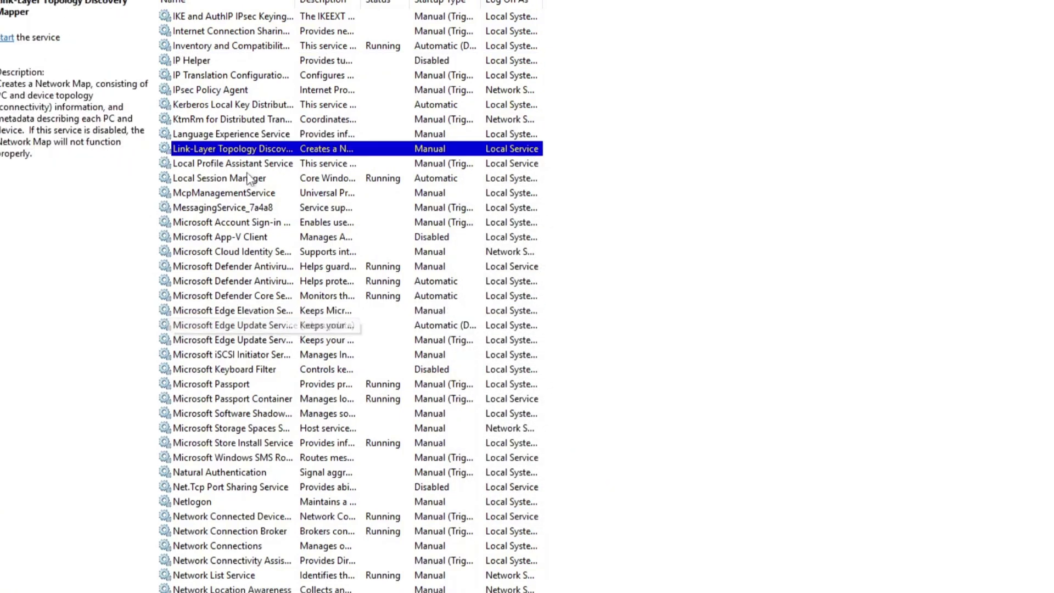
pyautogui.doubleClick(250, 151)
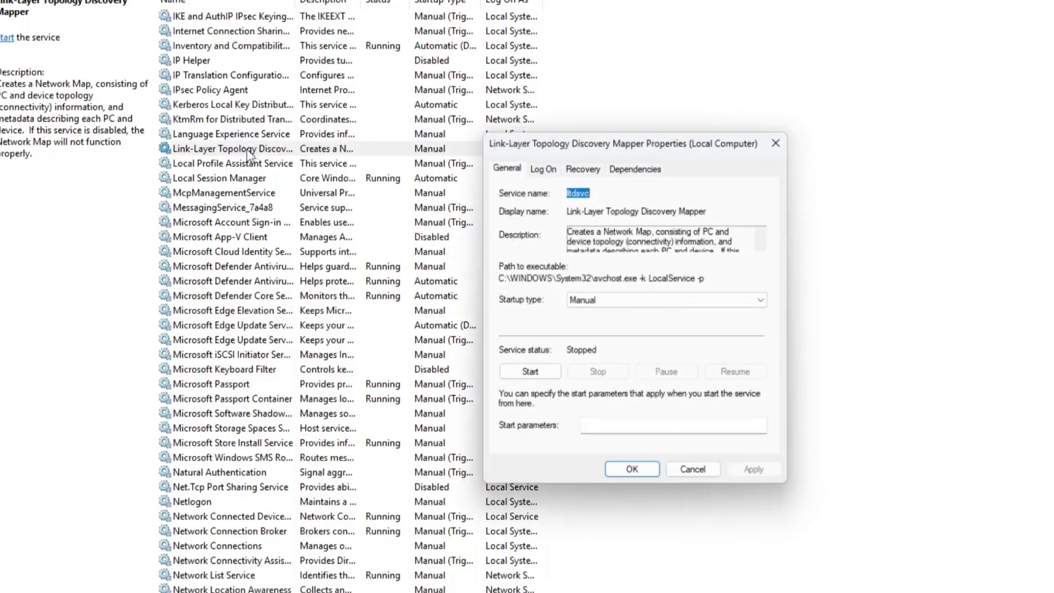
pyautogui.click(579, 304)
pyautogui.click(597, 346)
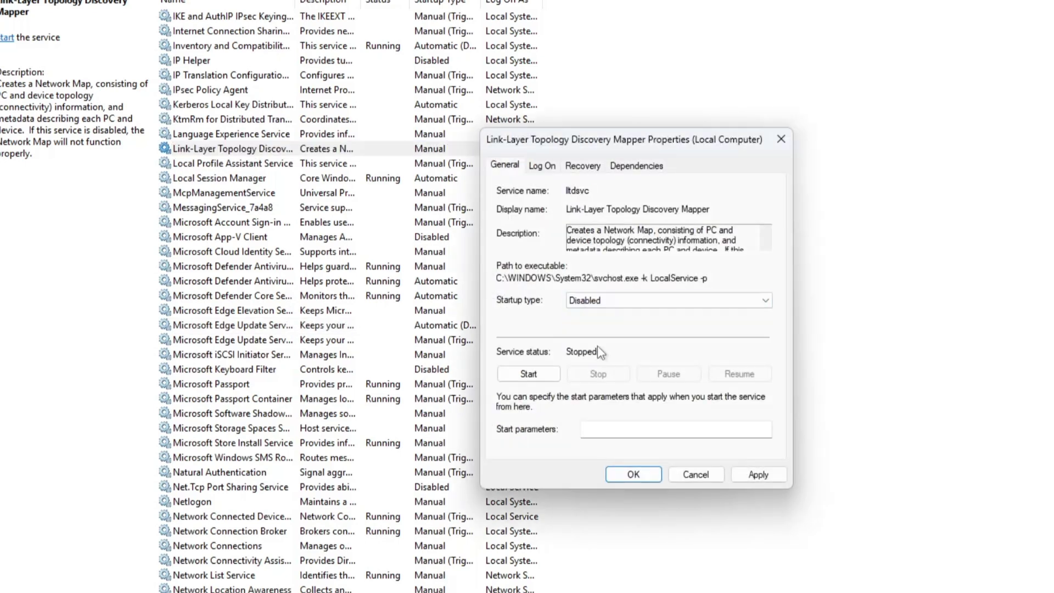
pyautogui.click(749, 476)
pyautogui.click(611, 476)
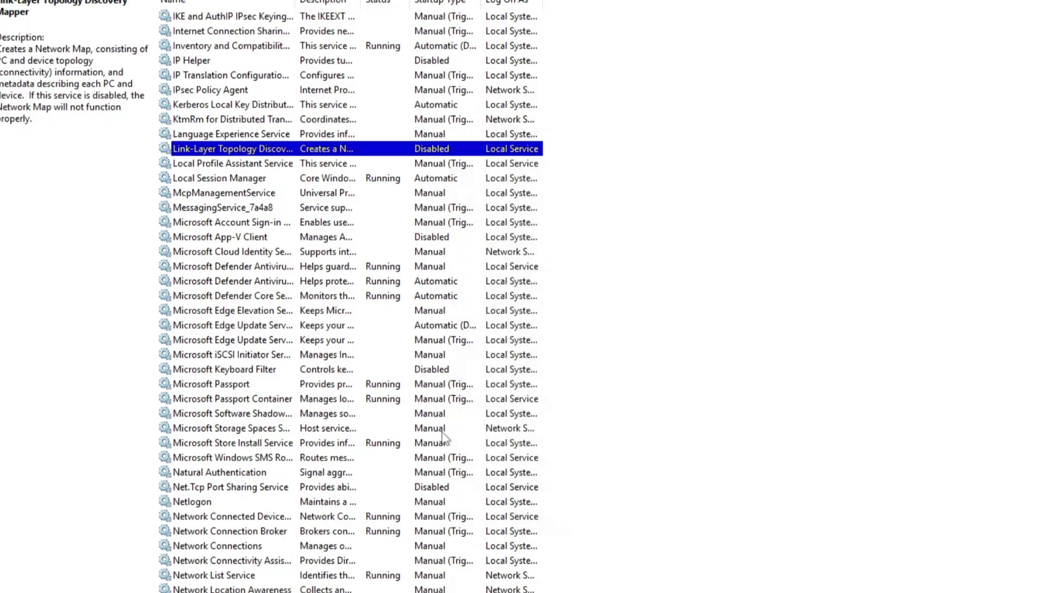
# Set the Telephony service's startup type to Disabled
pyautogui.click(376, 336)
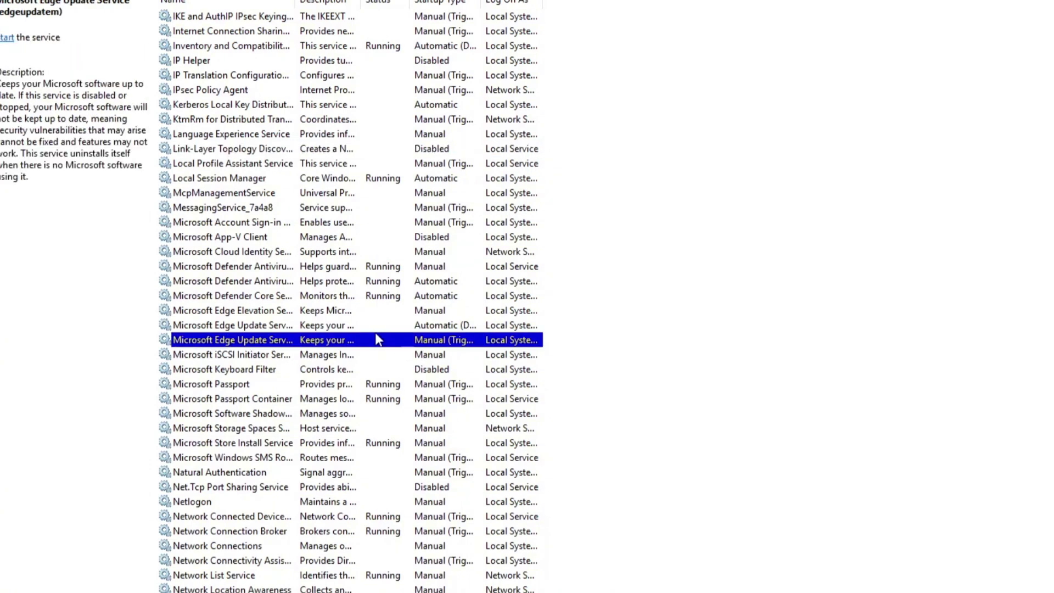
pyautogui.write('te')
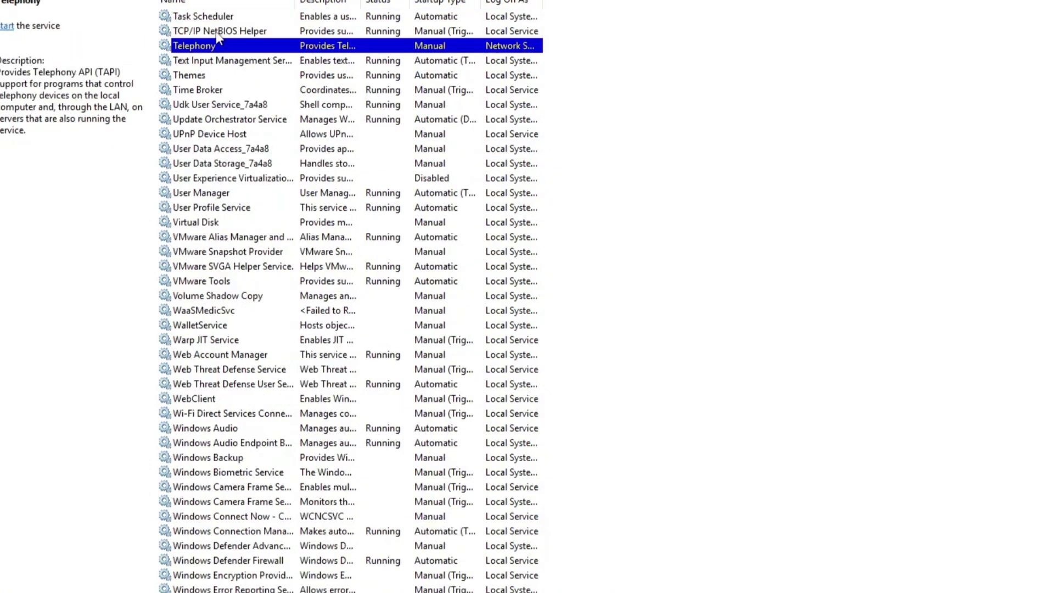
pyautogui.doubleClick(214, 47)
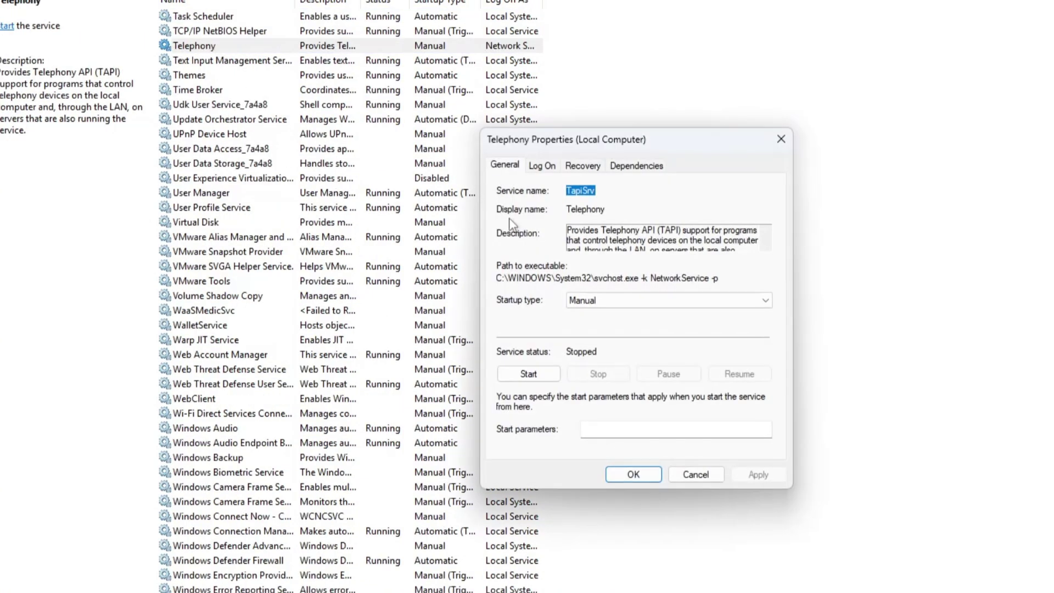
pyautogui.click(568, 304)
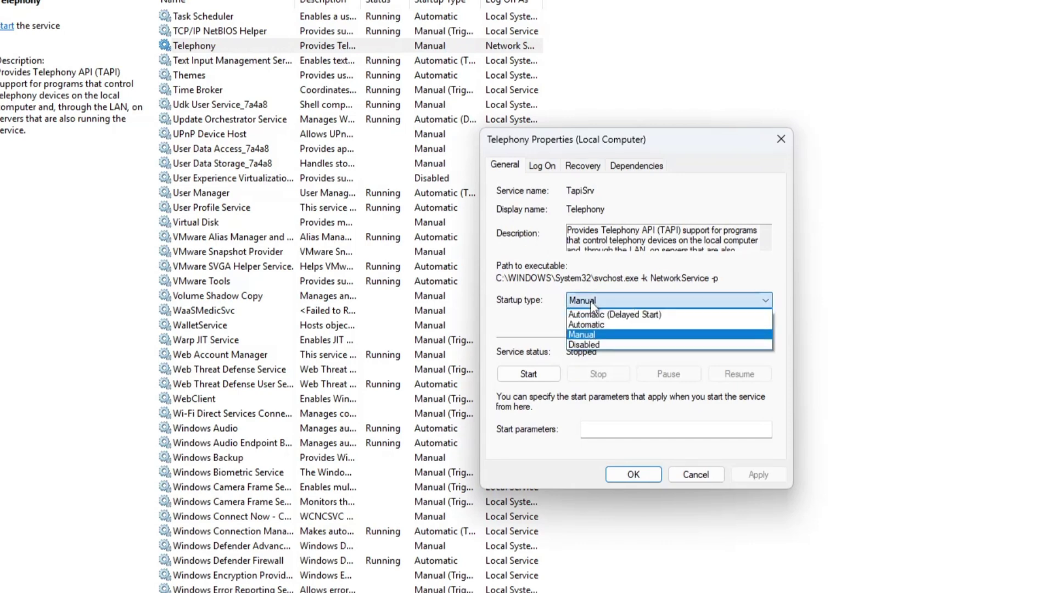
pyautogui.click(599, 352)
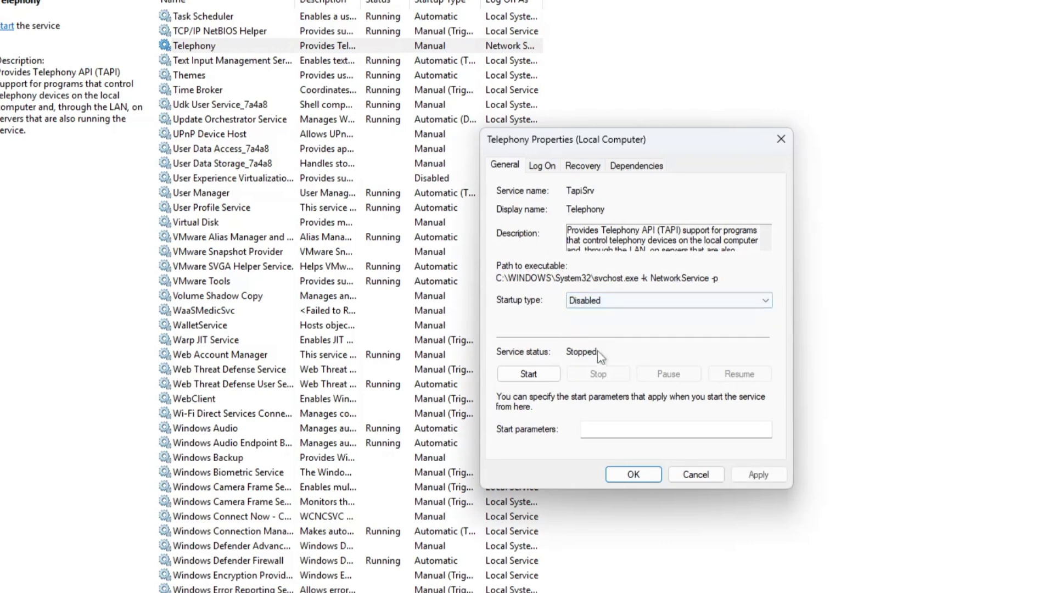
pyautogui.click(634, 477)
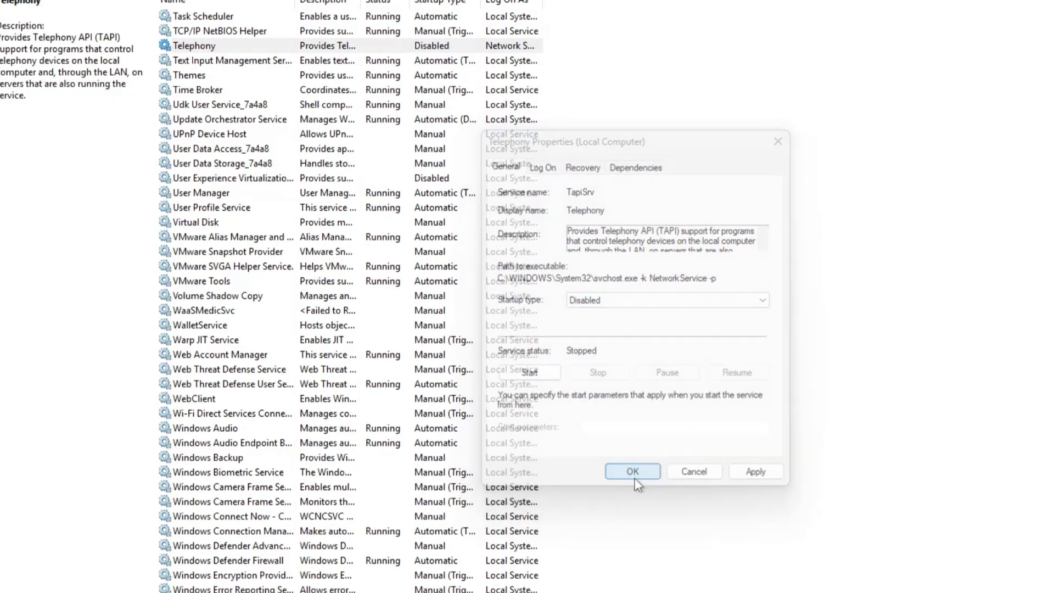
# Set the Secondary Logon service's startup type to Disabled
pyautogui.click(270, 405)
pyautogui.press('s')
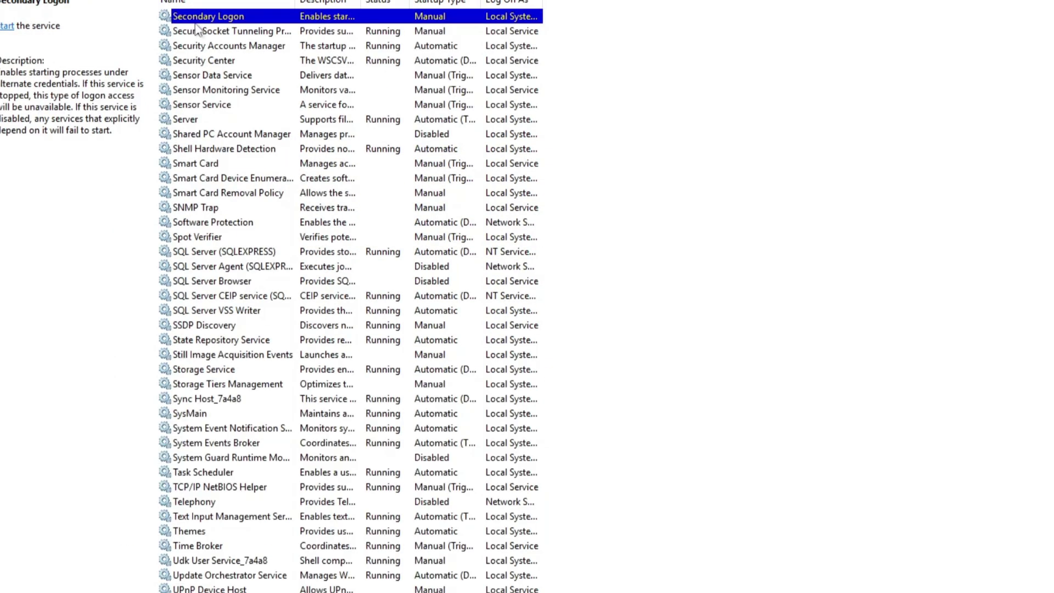
pyautogui.press('Return')
pyautogui.click(599, 300)
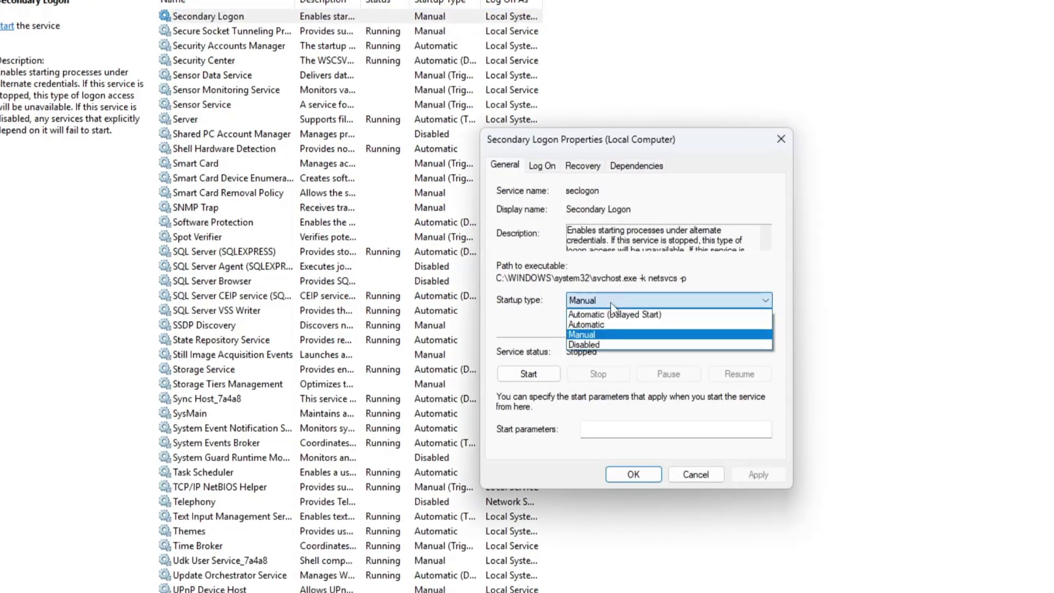
pyautogui.click(618, 345)
pyautogui.click(634, 474)
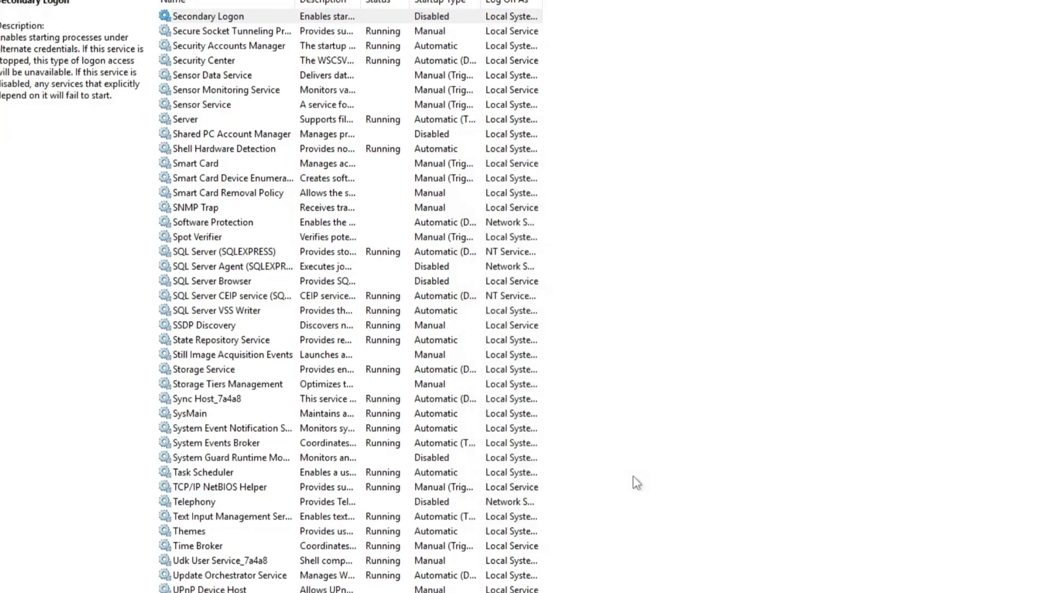
# Stop the Print Spooler service and set its startup type to Disabled
pyautogui.press('p')
pyautogui.press('r')
pyautogui.doubleClick(218, 179)
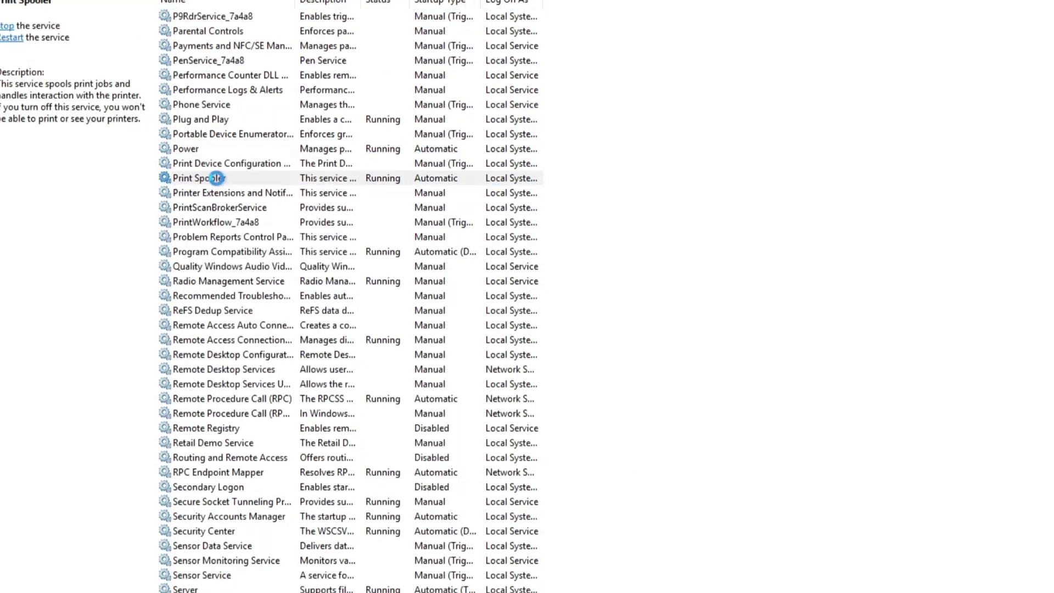
pyautogui.click(627, 301)
pyautogui.click(631, 345)
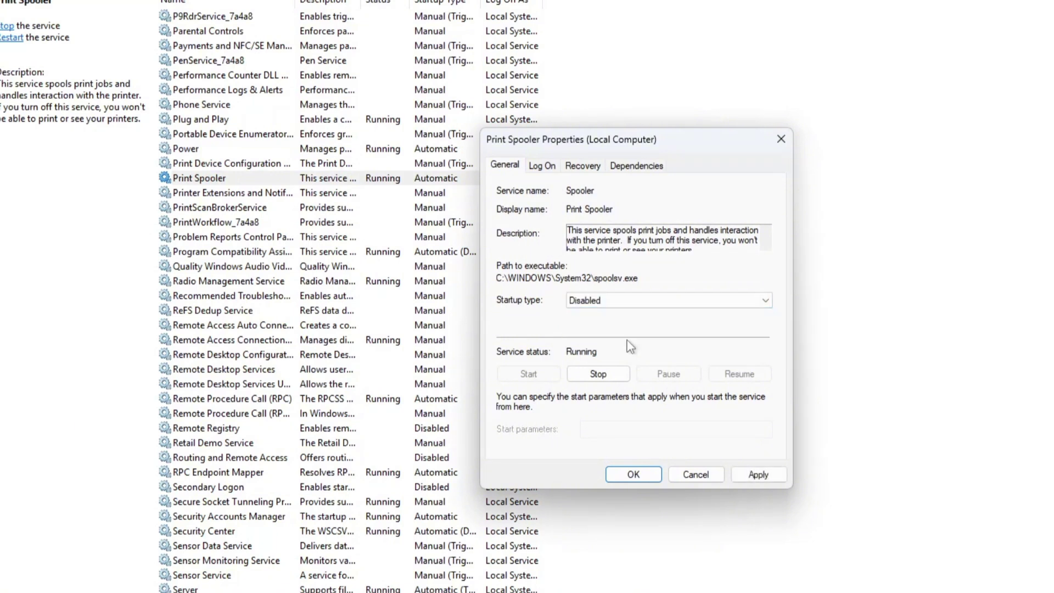
pyautogui.click(605, 377)
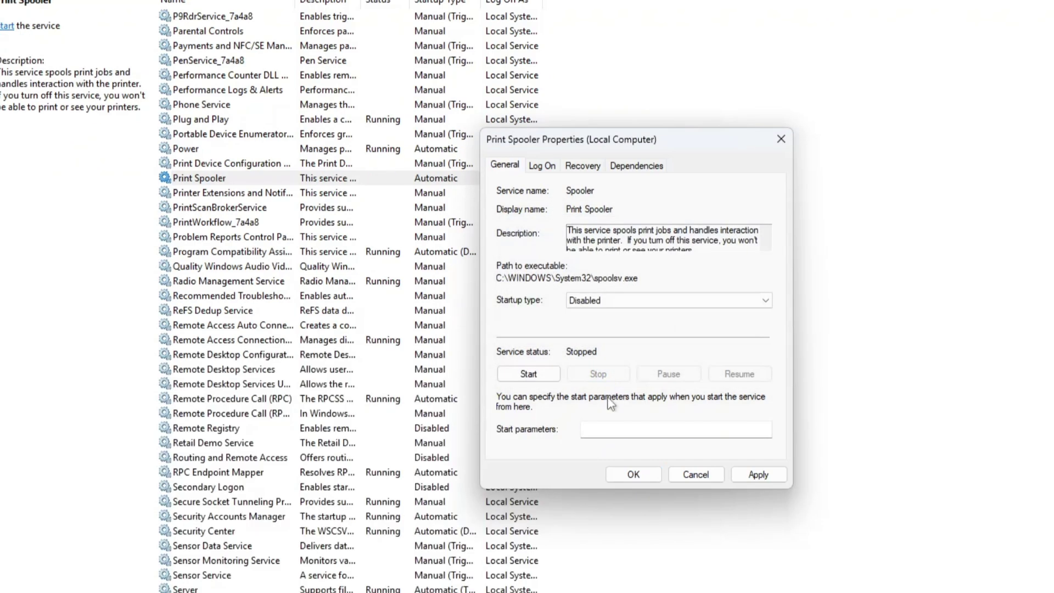
pyautogui.click(632, 475)
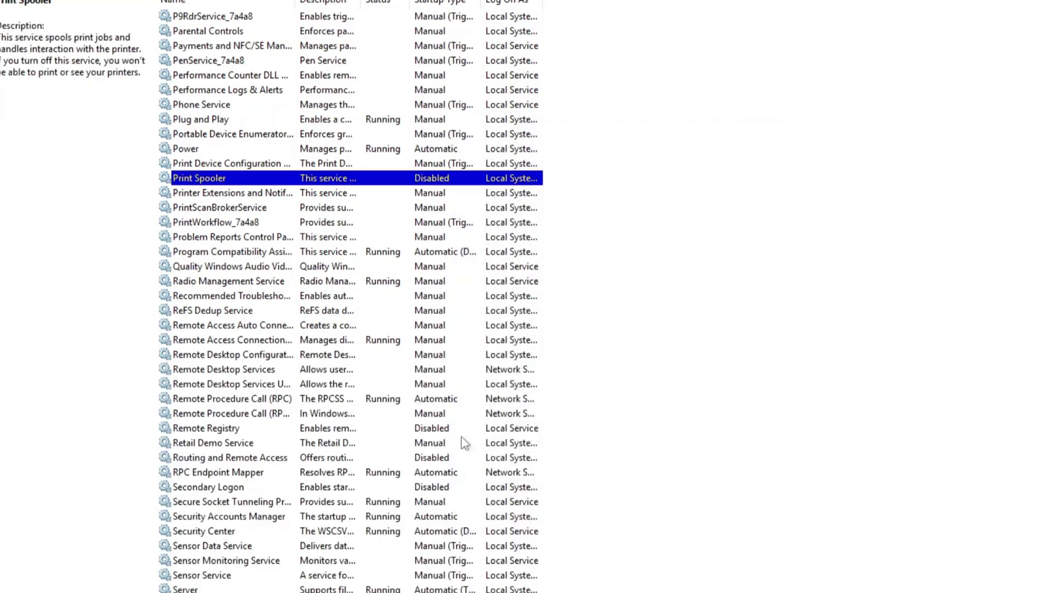
# Set Windows Image Acquisition (WIA) startup type to Disabled
pyautogui.write('win')
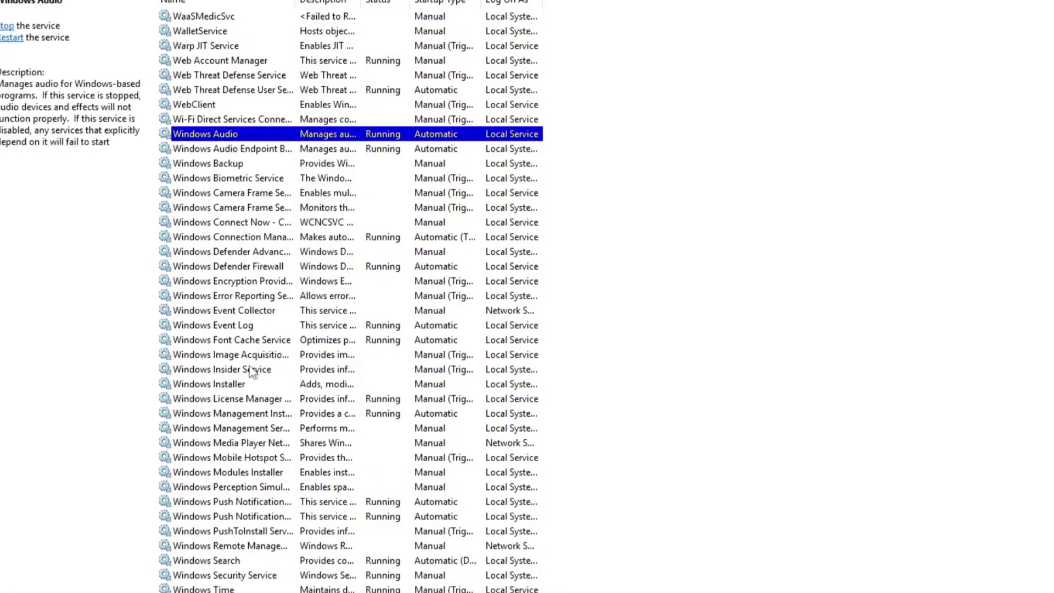
pyautogui.doubleClick(250, 357)
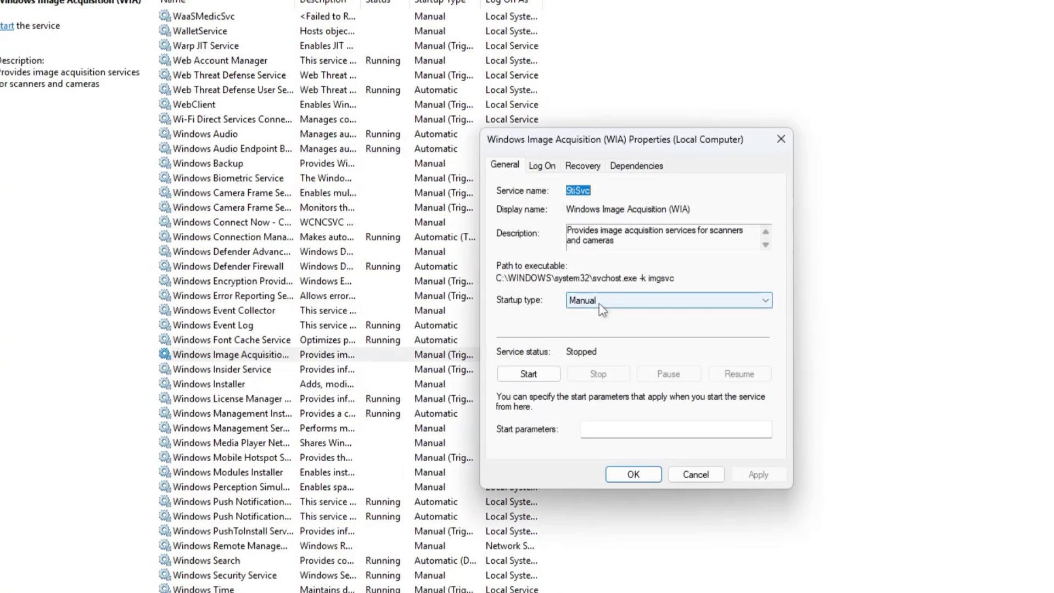
pyautogui.click(598, 303)
pyautogui.click(584, 344)
pyautogui.click(631, 475)
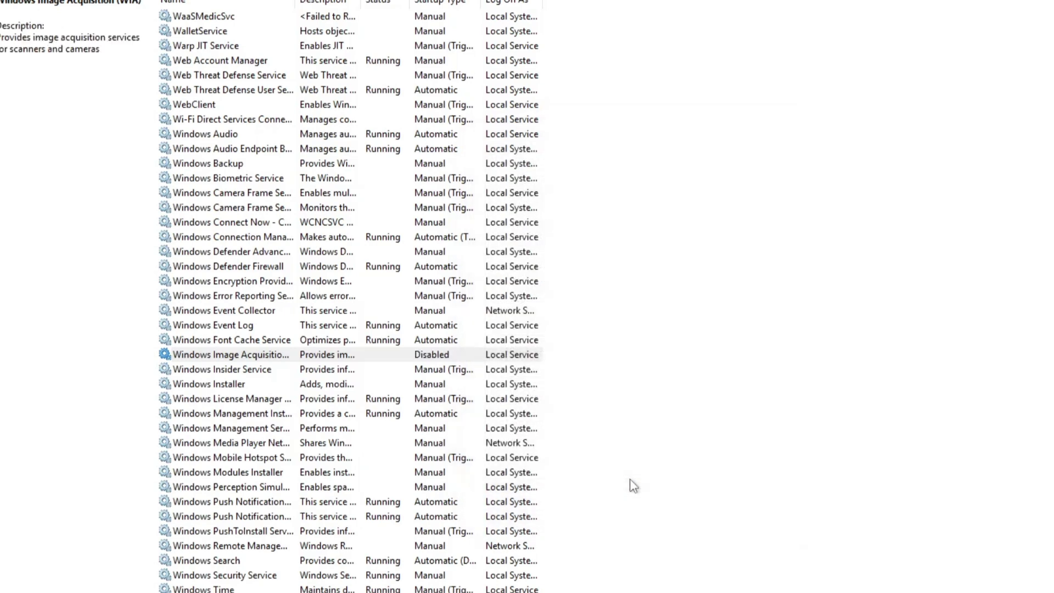
# Stop the Geolocation Service and set its startup type to Disabled
pyautogui.click(306, 428)
pyautogui.write('geo')
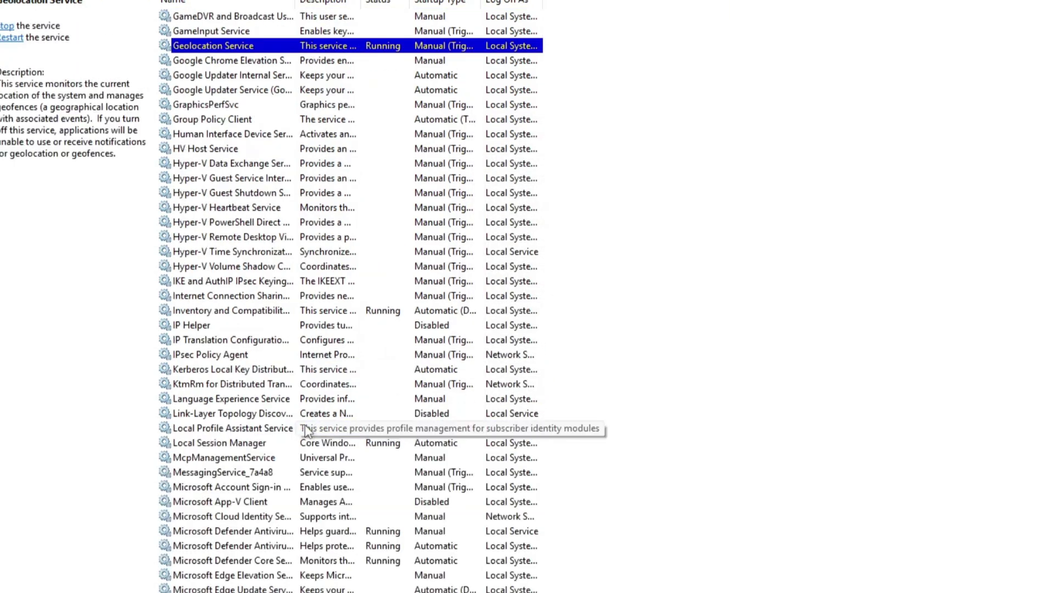
pyautogui.doubleClick(217, 46)
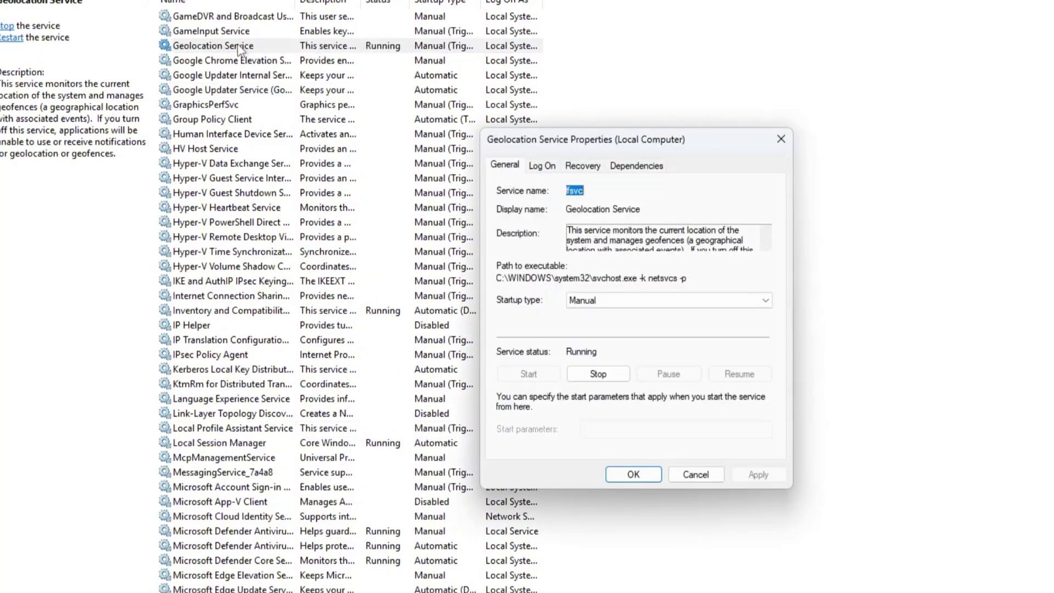
pyautogui.click(598, 374)
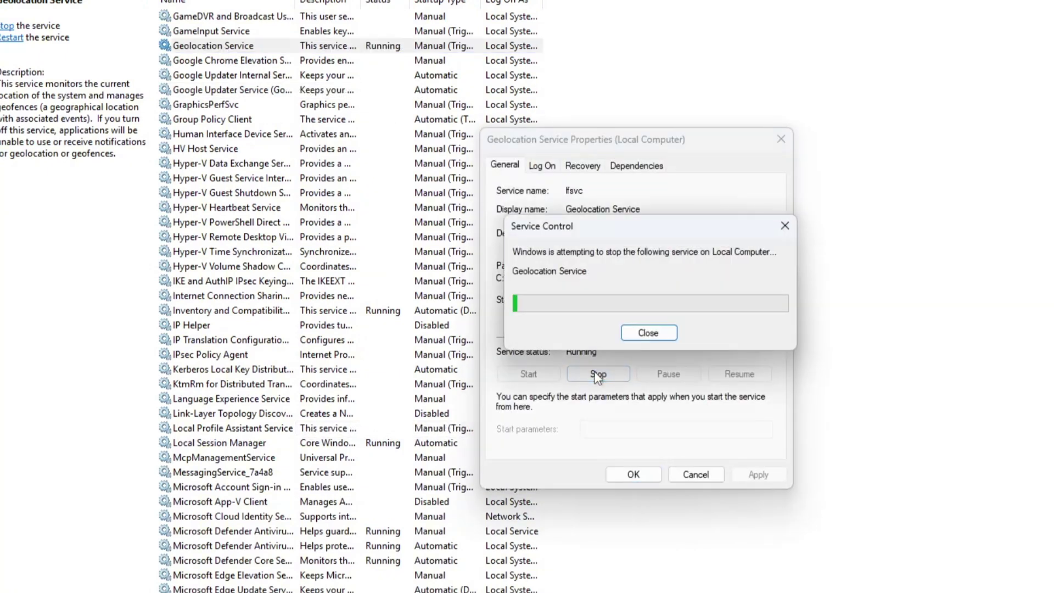
pyautogui.click(620, 302)
pyautogui.click(624, 345)
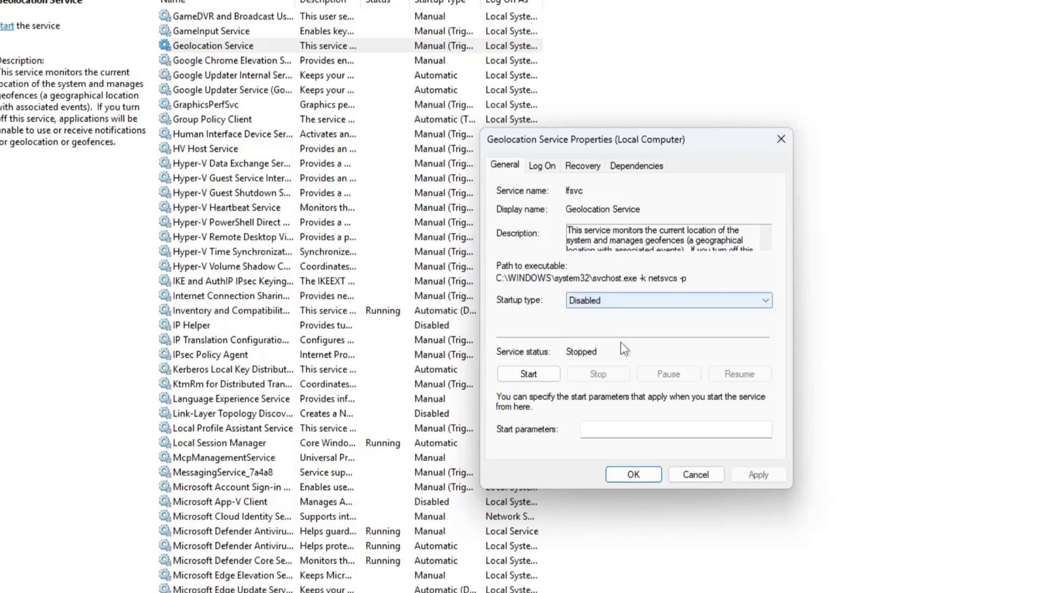
pyautogui.click(633, 473)
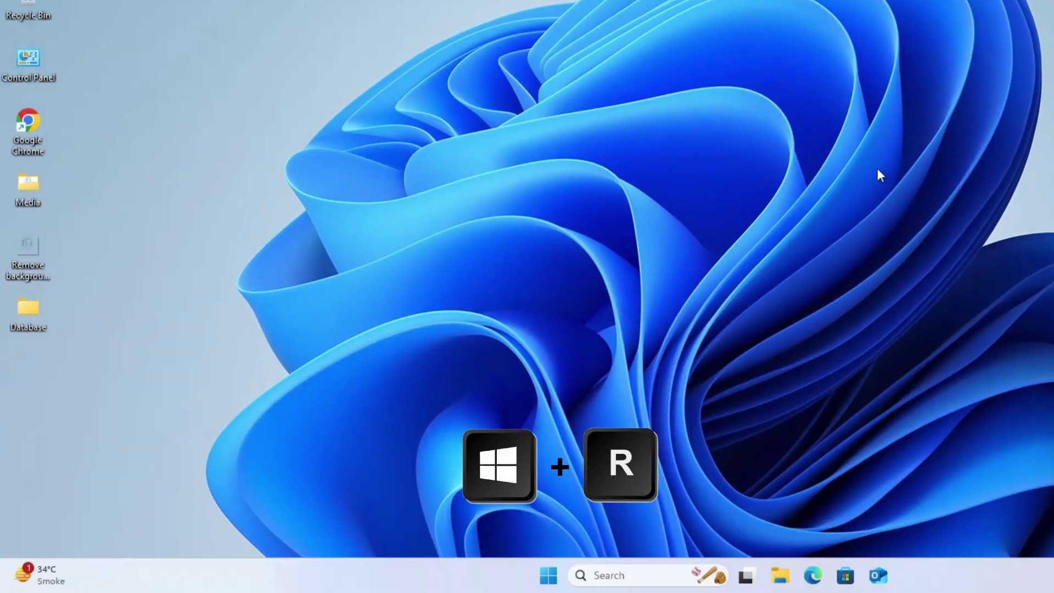
# Open the Windows Temp folder using Run with 'temp'
pyautogui.press('super+r')
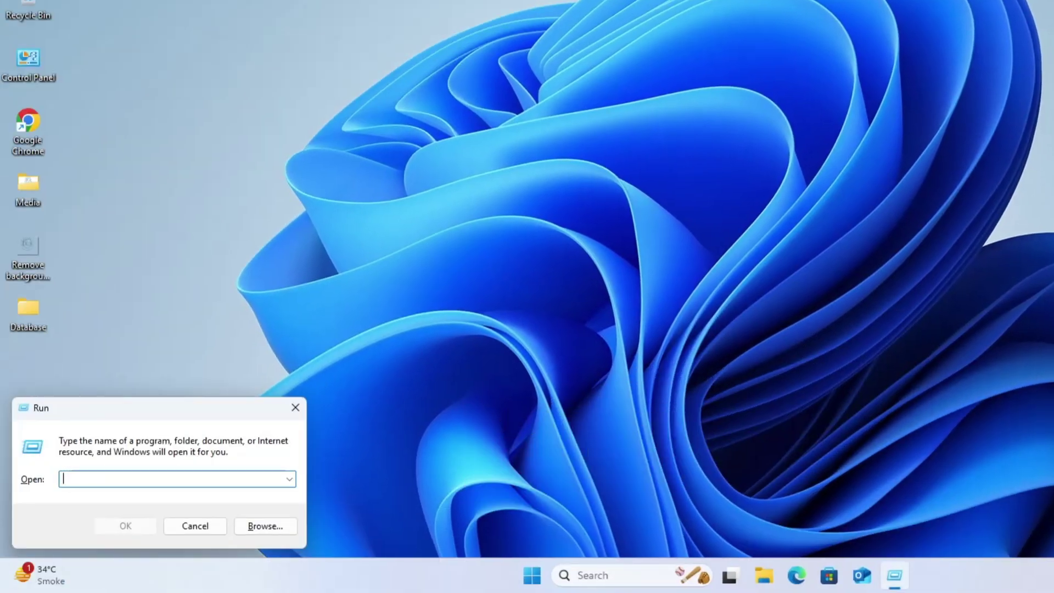
pyautogui.write('temp')
pyautogui.press('Return')
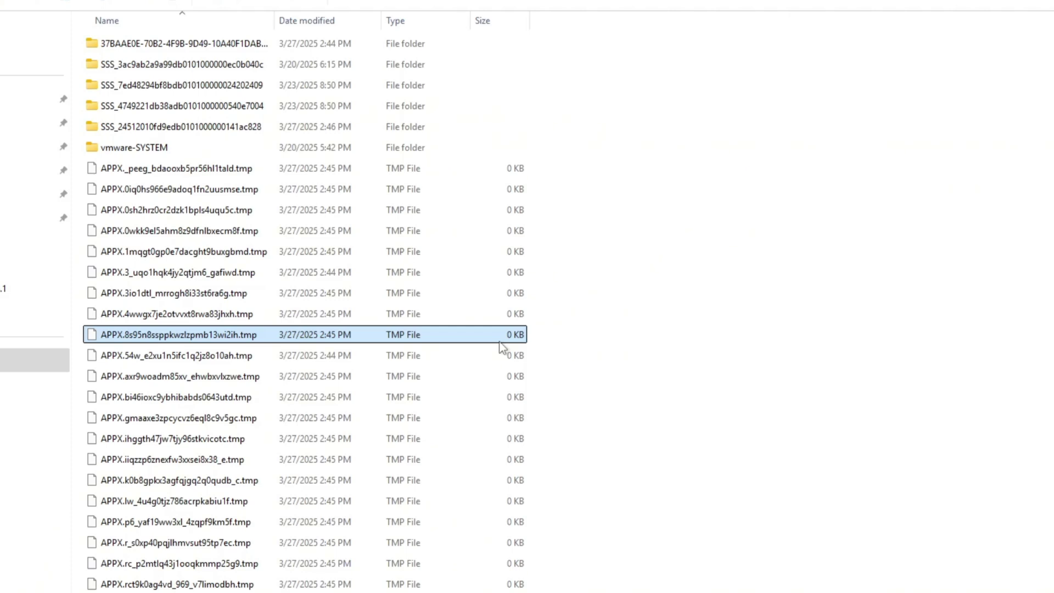
# Delete all Temp folder items, skipping in-use and admin-protected files
pyautogui.hotkey('ctrl', 'a')
pyautogui.rightClick(501, 347)
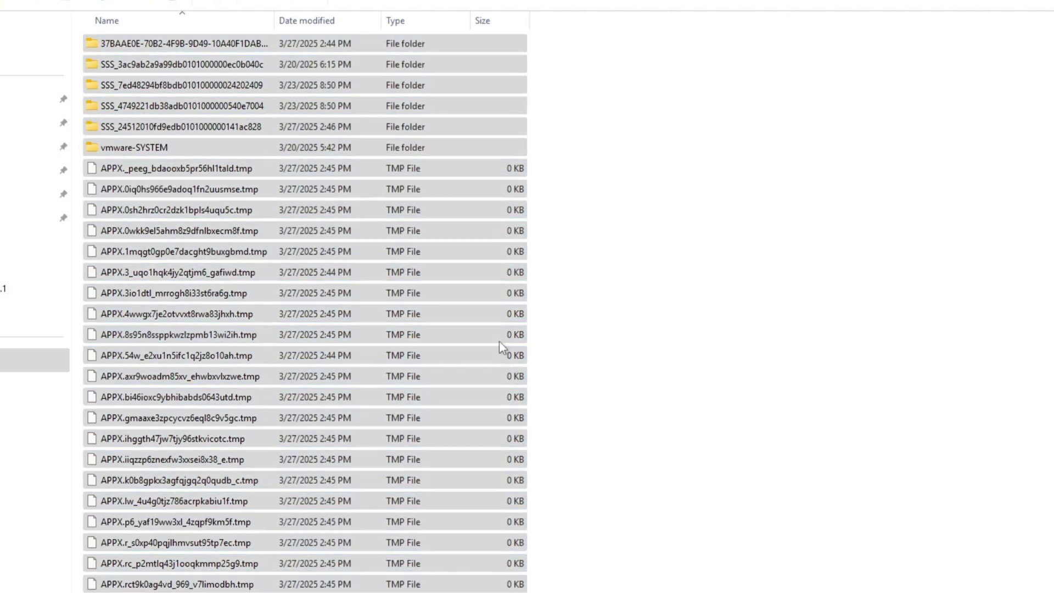
pyautogui.click(701, 365)
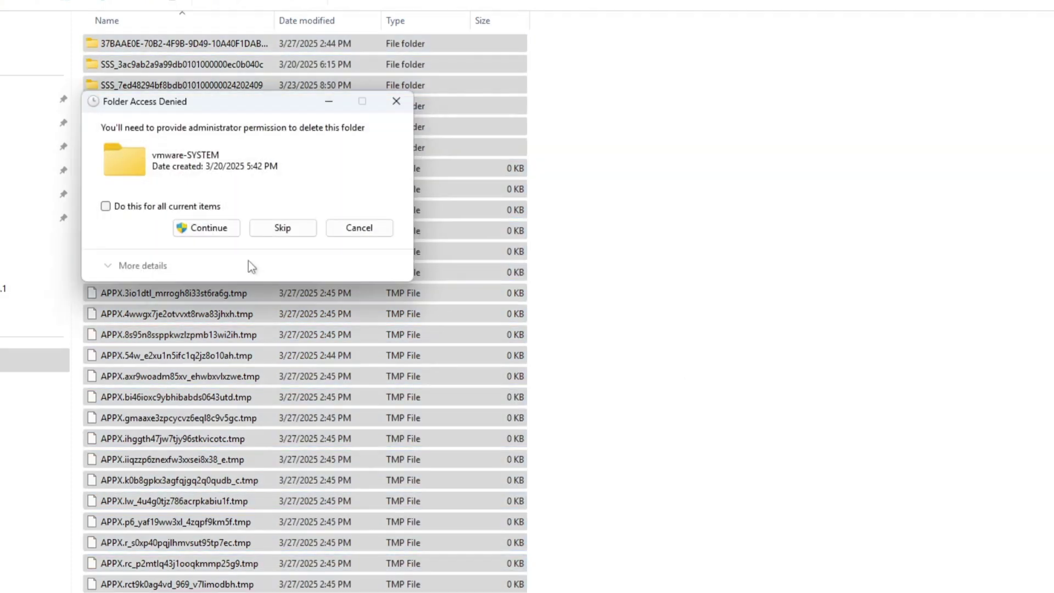
pyautogui.click(223, 230)
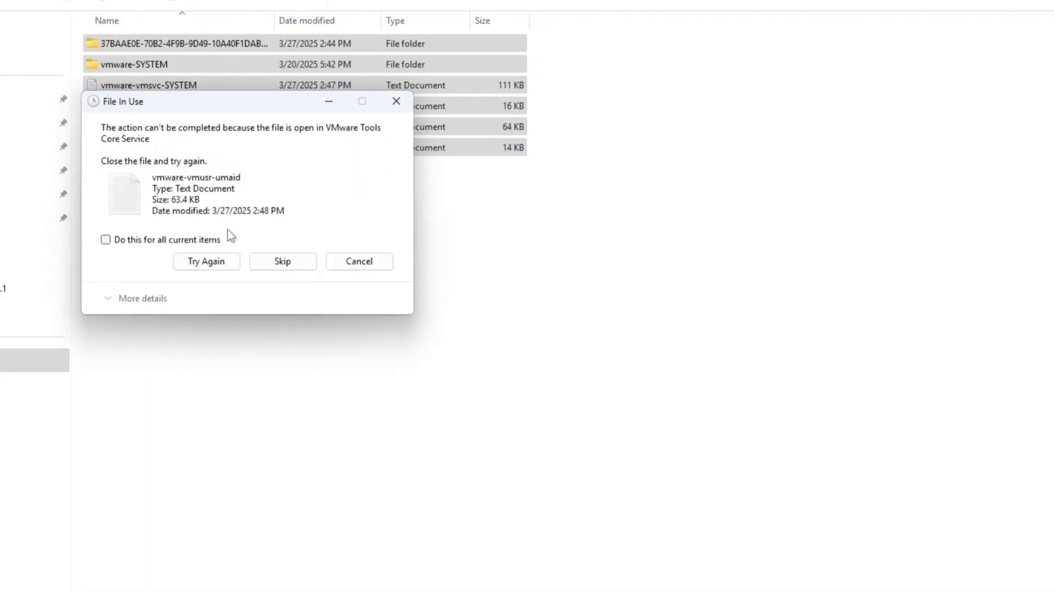
pyautogui.click(284, 262)
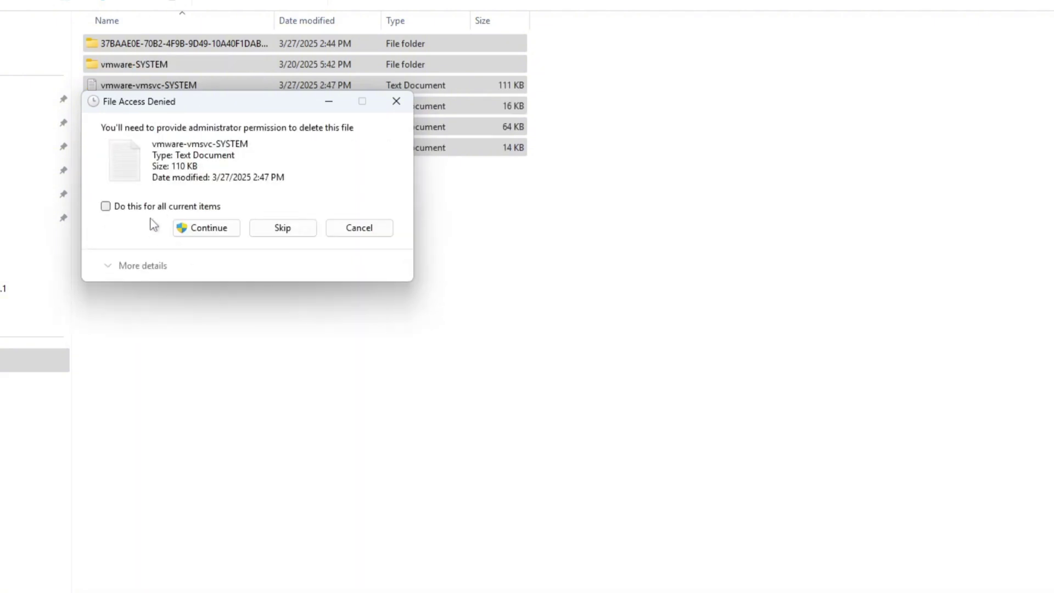
pyautogui.click(150, 208)
pyautogui.click(284, 229)
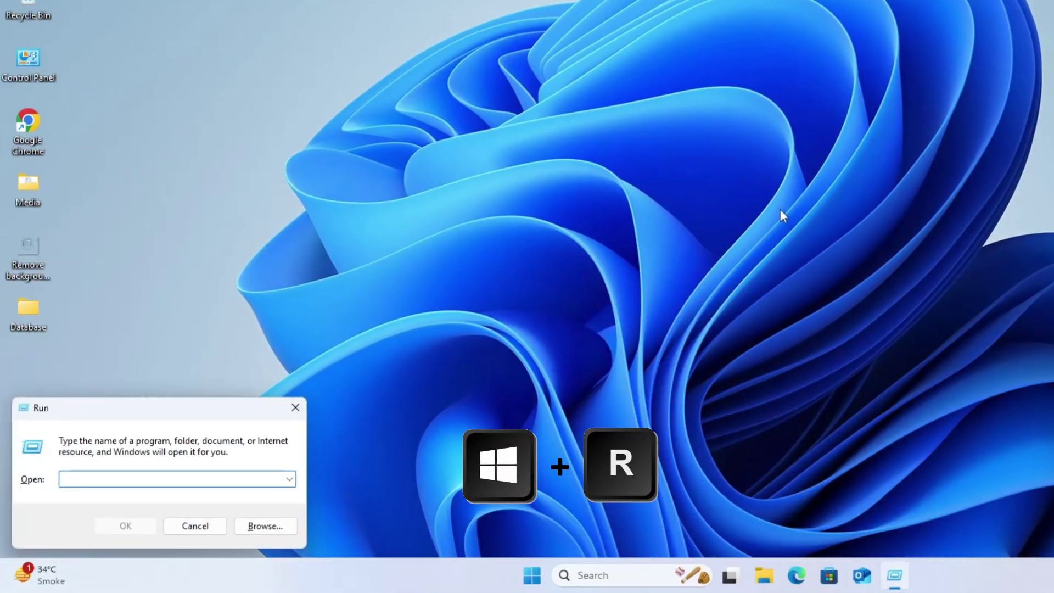
# Open %temp% and delete all its items, skipping every file still in use
pyautogui.write('%temp%')
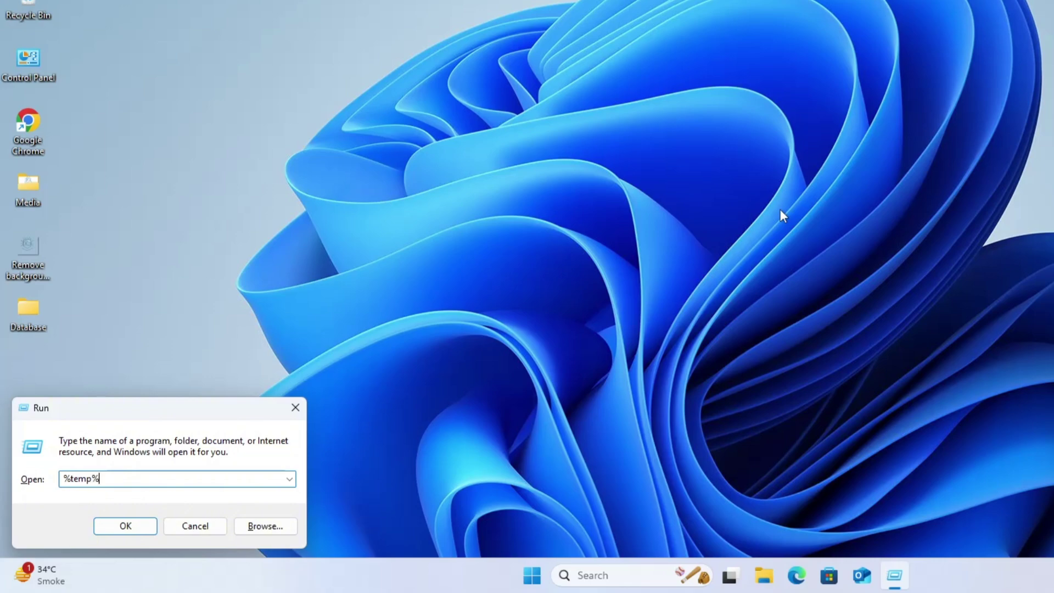
pyautogui.press('Return')
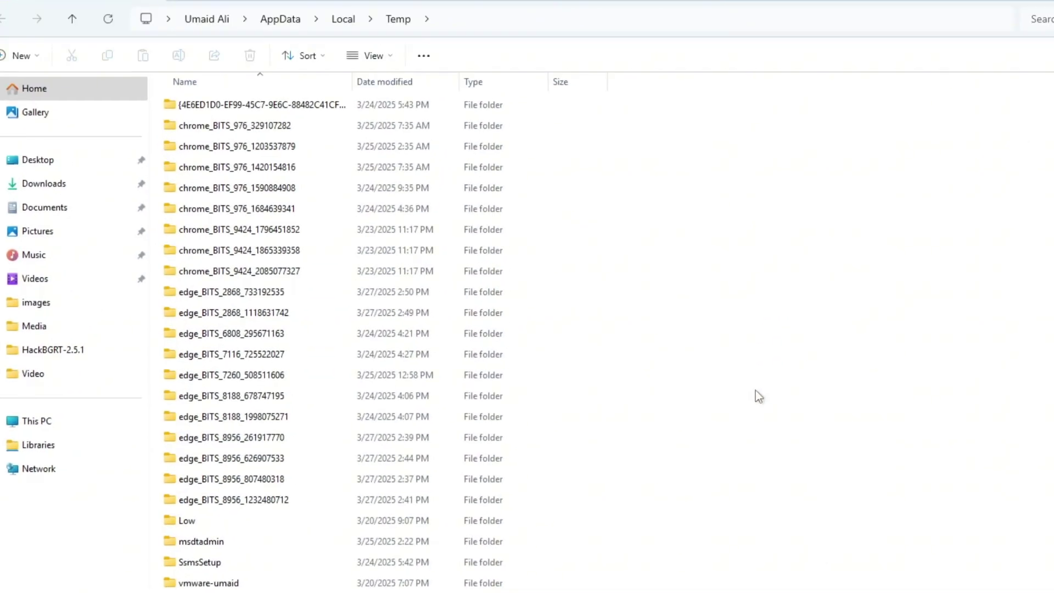
pyautogui.click(451, 399)
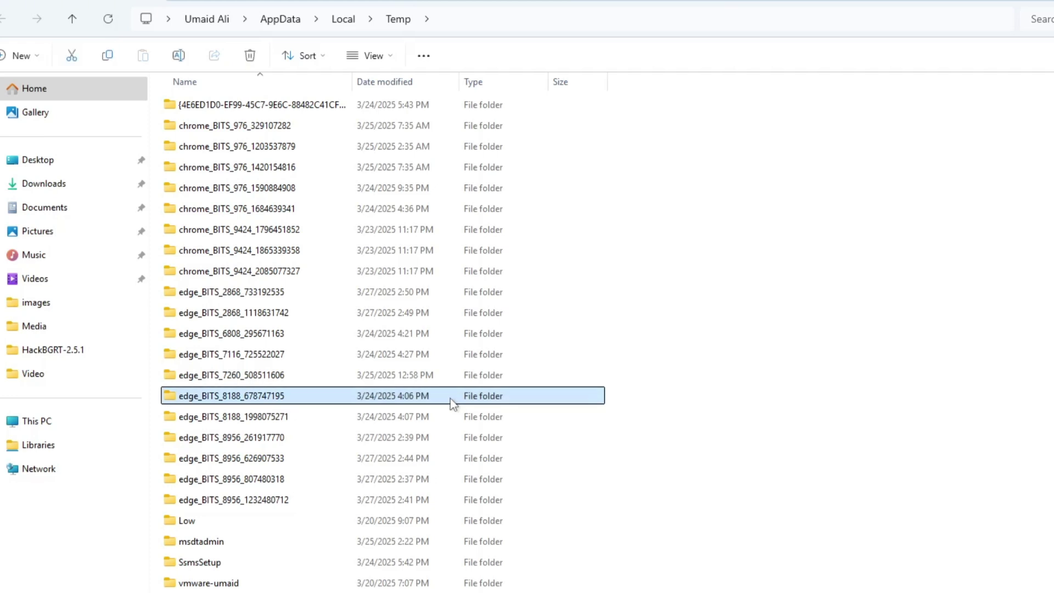
pyautogui.hotkey('ctrl', 'a')
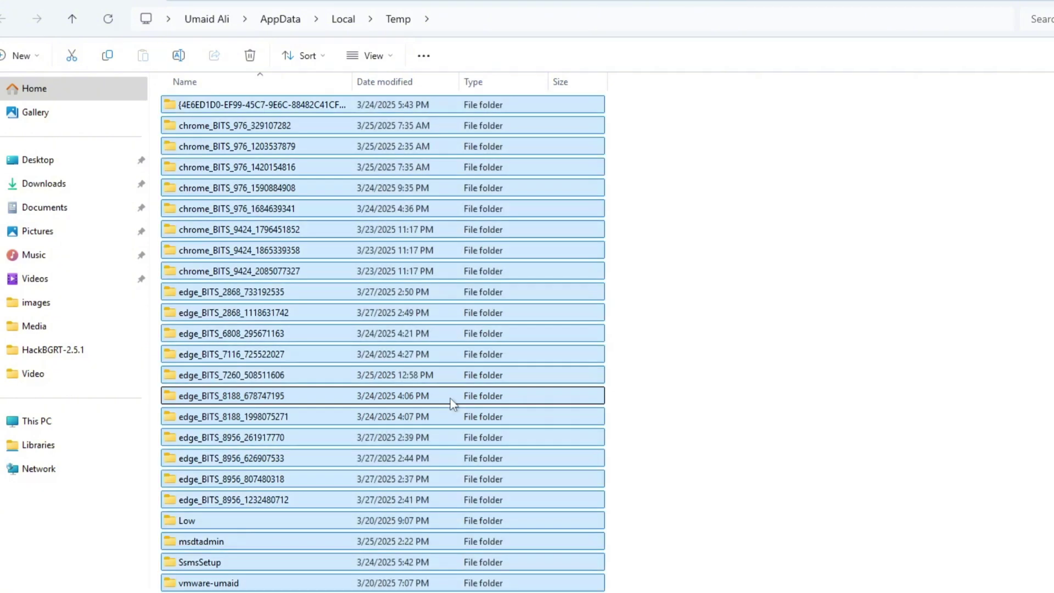
pyautogui.rightClick(452, 403)
pyautogui.click(601, 419)
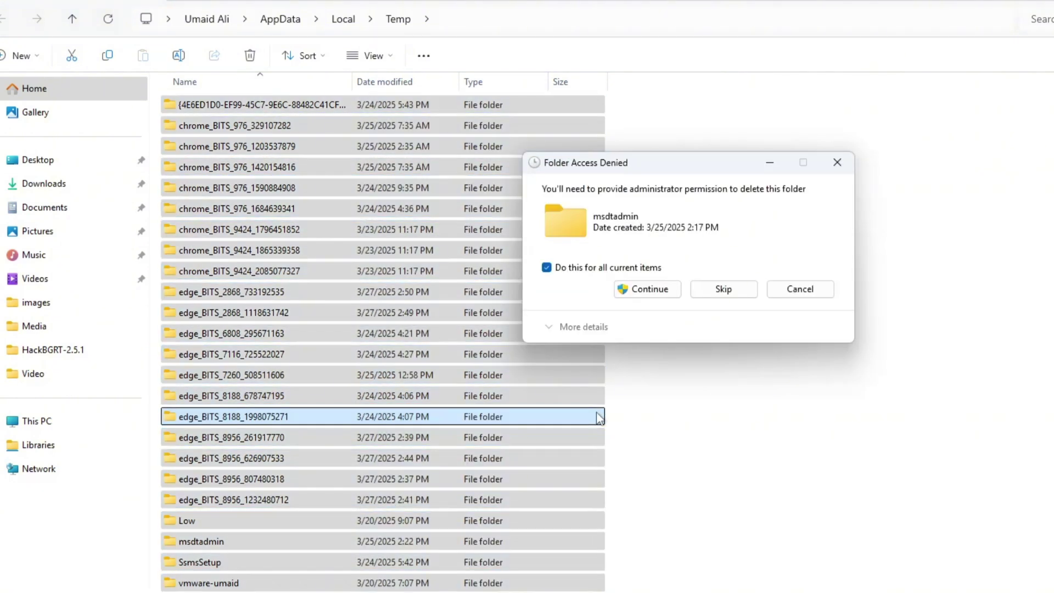
pyautogui.click(652, 293)
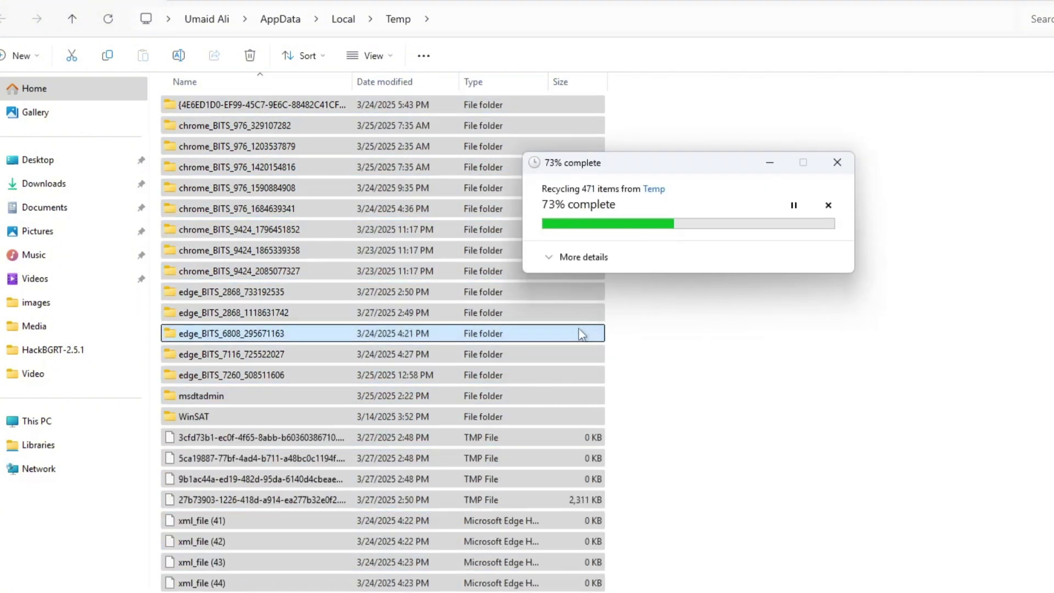
pyautogui.click(657, 297)
pyautogui.click(734, 314)
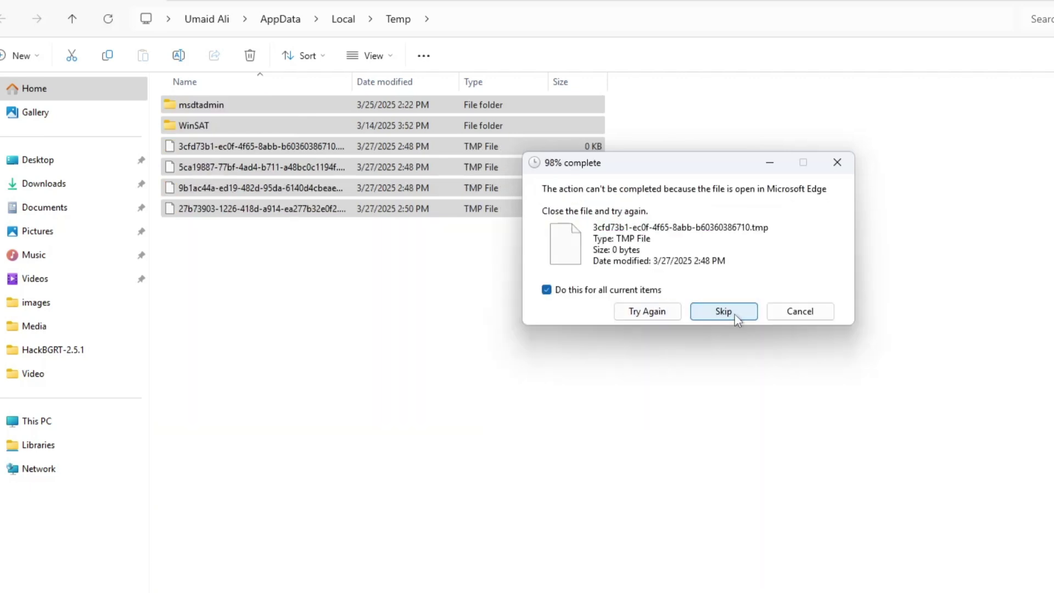